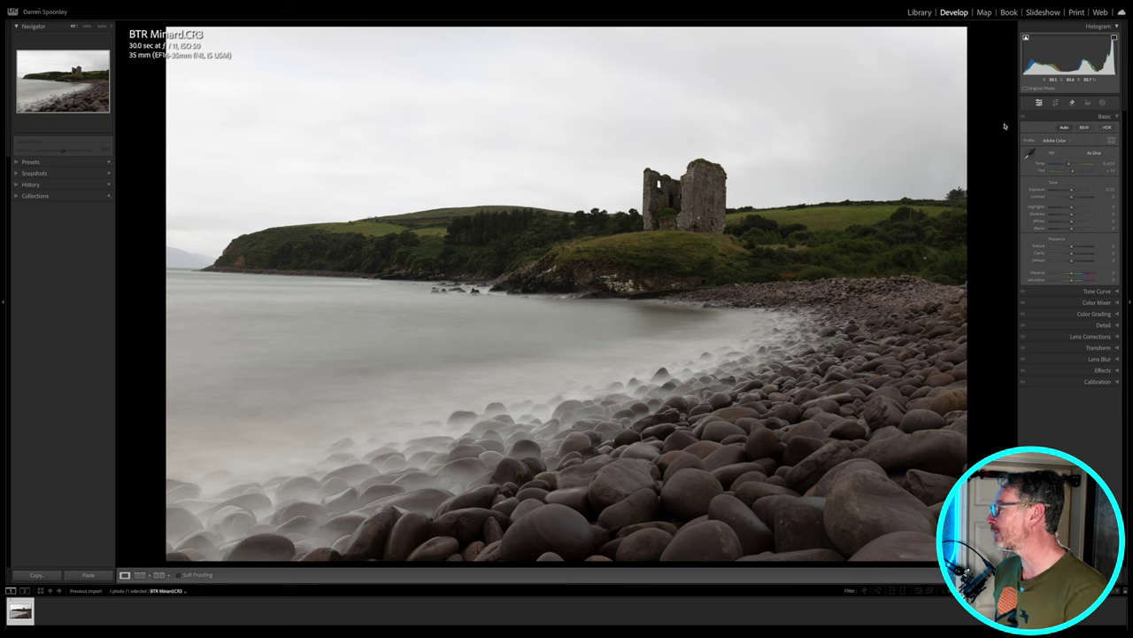
# Open the Crop Overlay tool on the BTR Minard.CR3 coastal castle photo.
pyautogui.click(1055, 103)
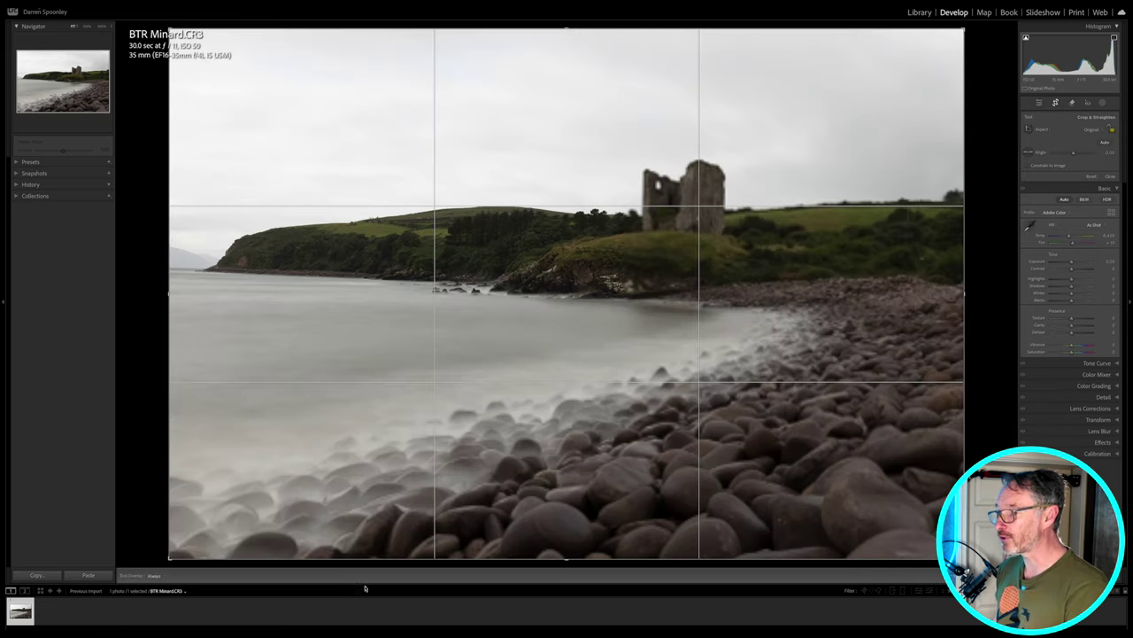
# Rotate the castle photo to level the horizon, shift it right in the frame, and apply the crop.
pyautogui.moveTo(349, 572); pyautogui.dragTo(362, 559)
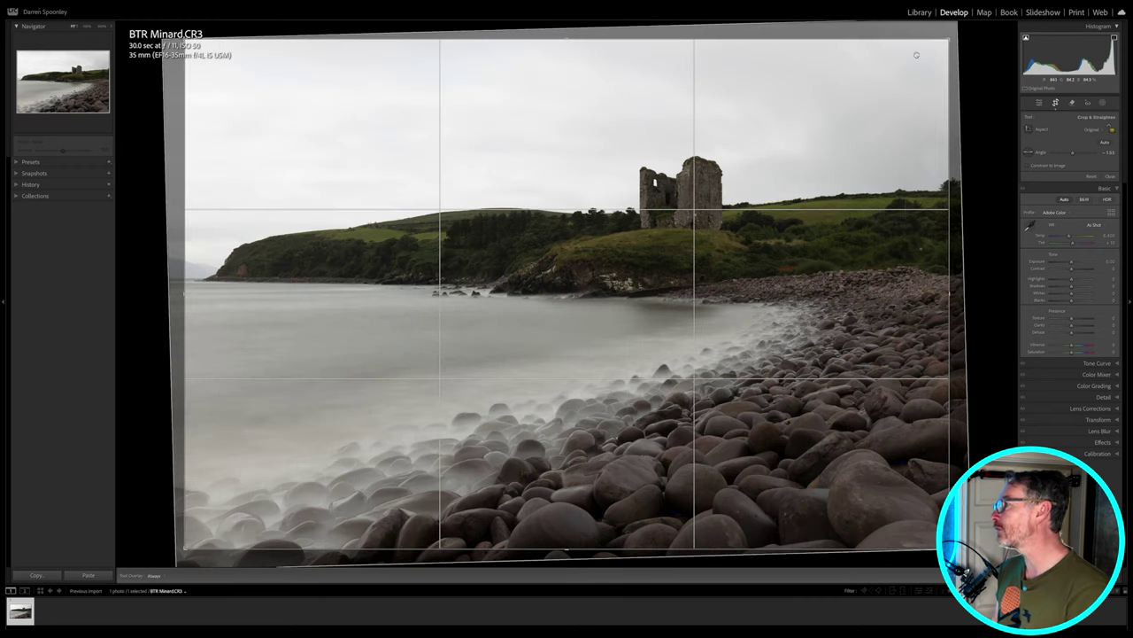
pyautogui.moveTo(949, 39); pyautogui.dragTo(960, 26)
pyautogui.moveTo(541, 431); pyautogui.dragTo(549, 430)
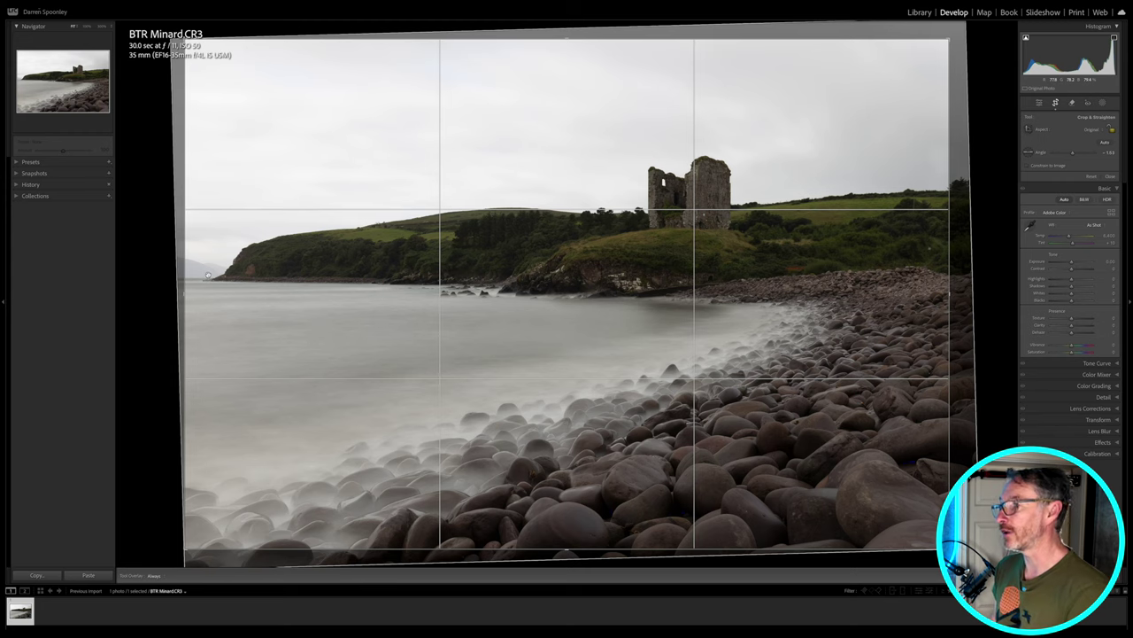
pyautogui.press('Return')
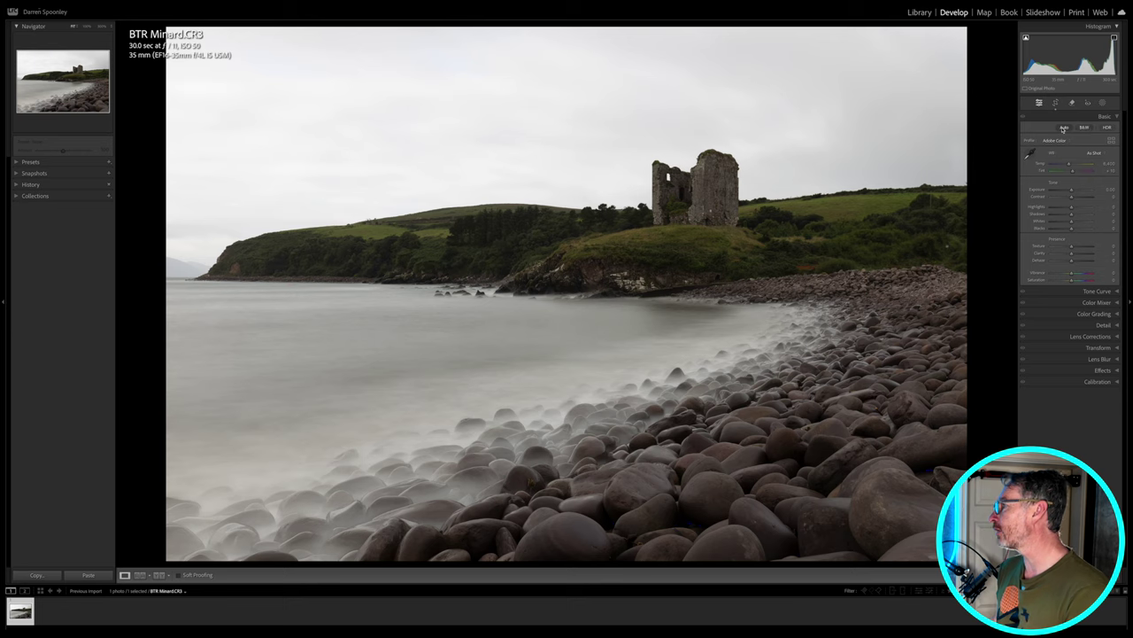
# Try Auto tone and an exposure drop, undo both, then bring up the Masking options.
pyautogui.click(1065, 129)
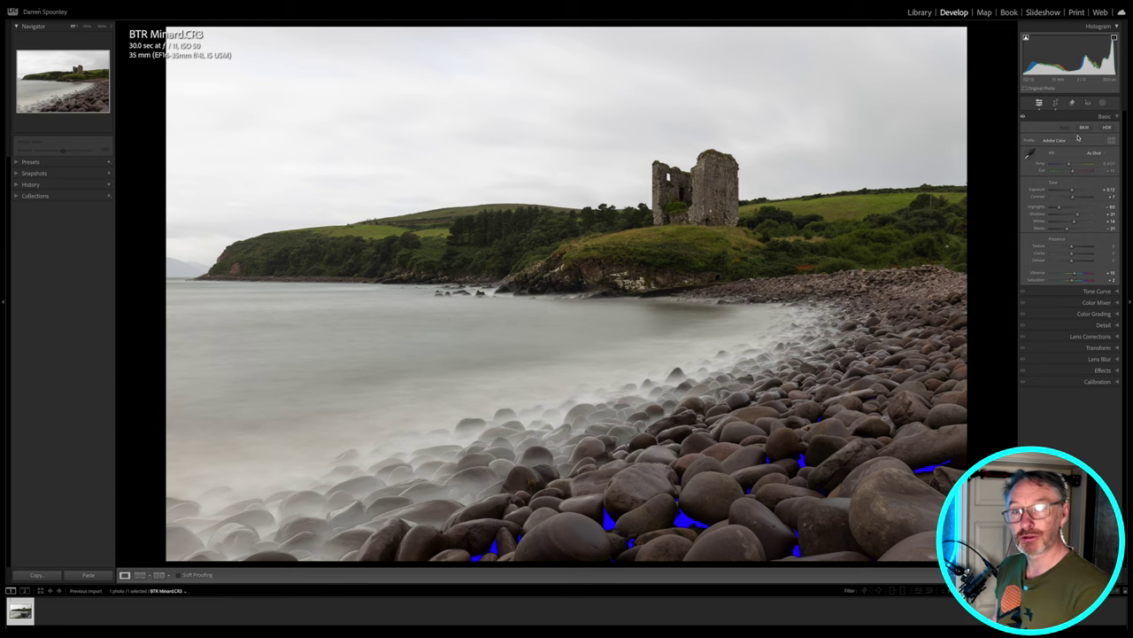
pyautogui.hotkey('ctrl', 'z')
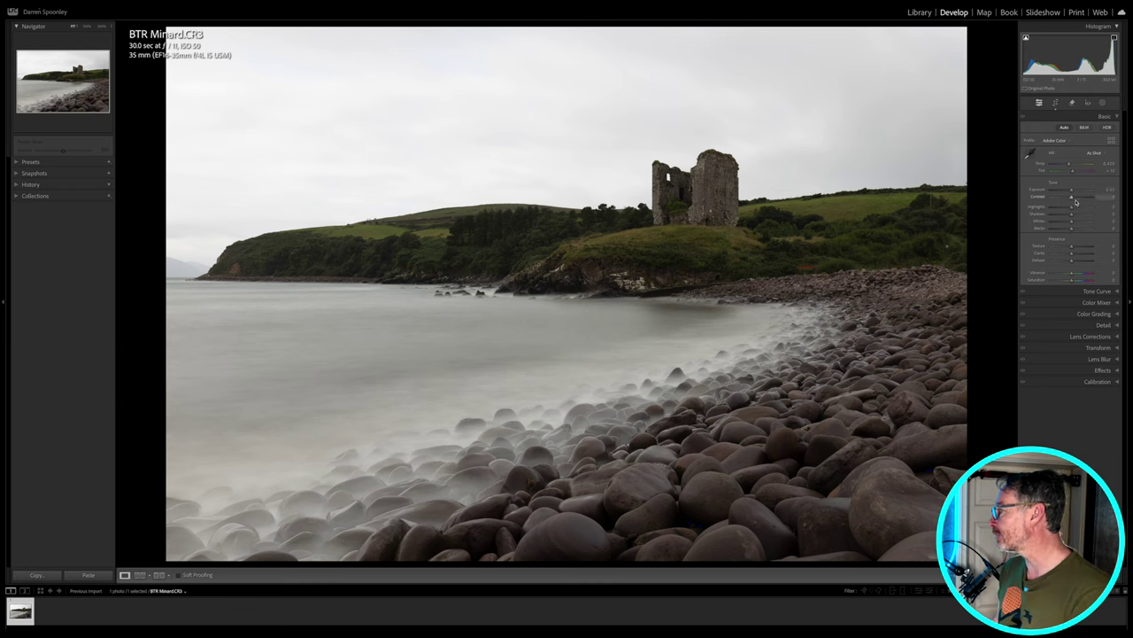
pyautogui.moveTo(1072, 191); pyautogui.dragTo(1062, 192)
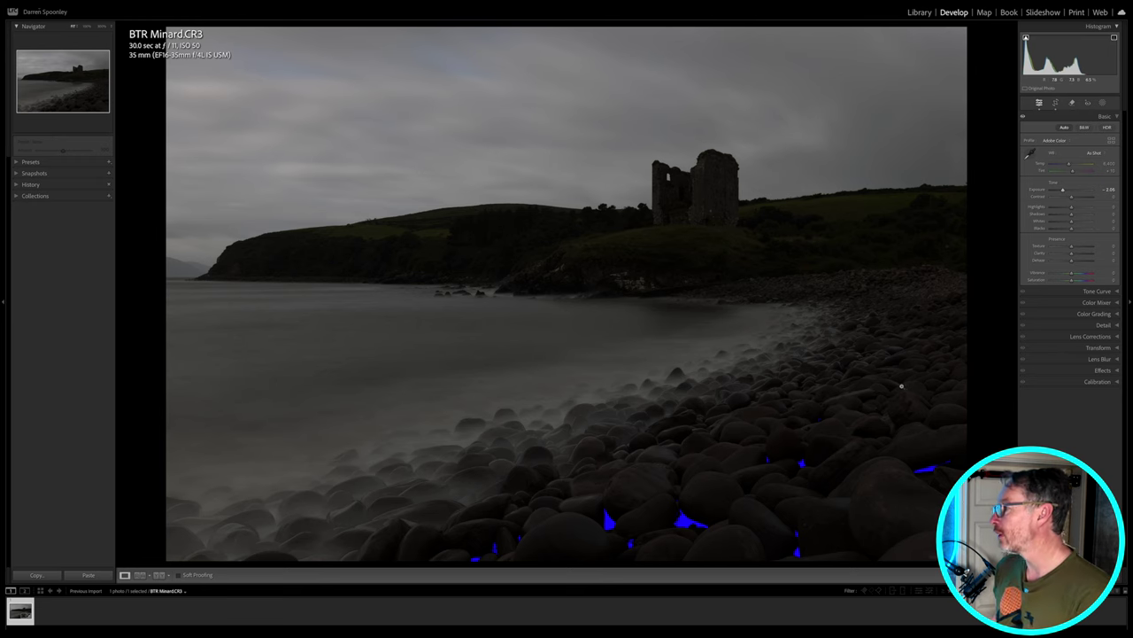
pyautogui.hotkey('ctrl', 'z')
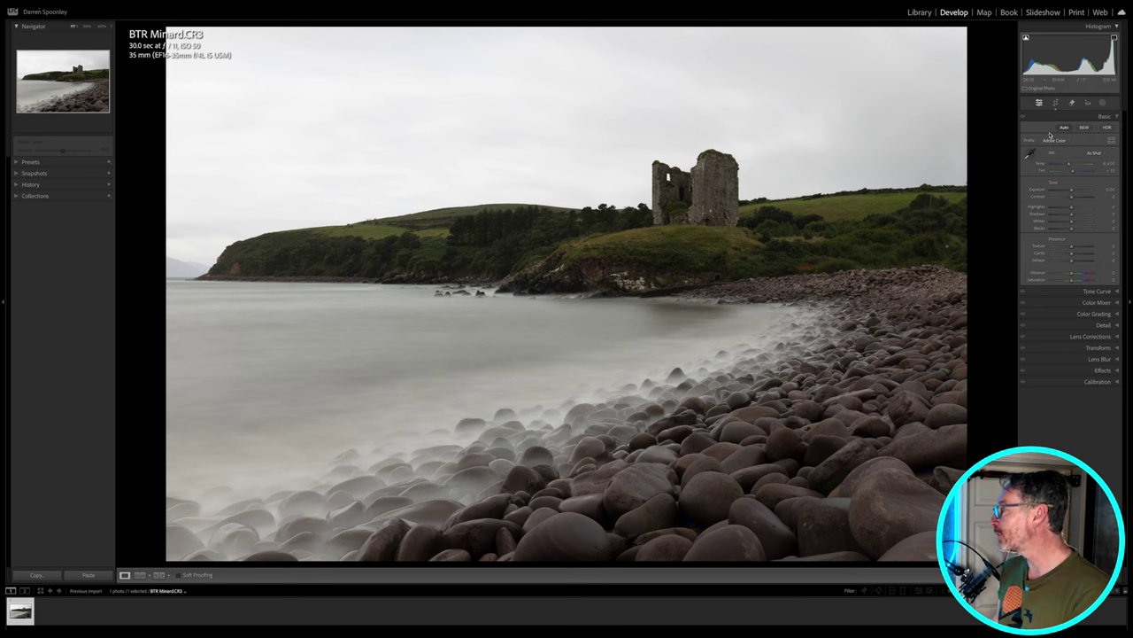
pyautogui.click(1103, 102)
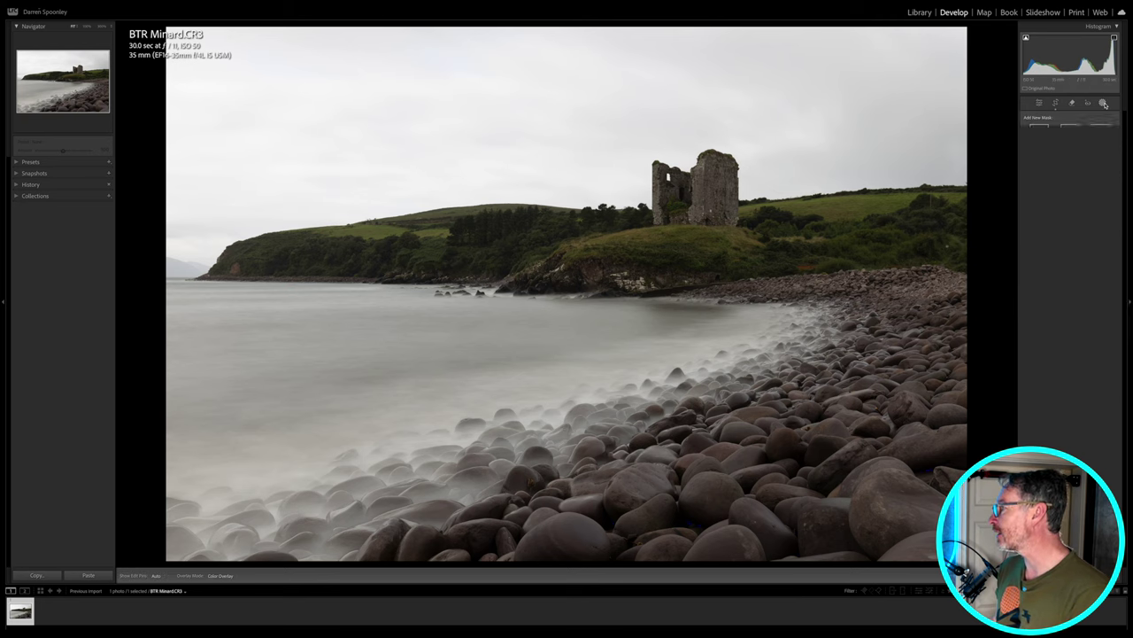
# Create a Sky mask and intersect Mask 1 with a second Select Sky selection.
pyautogui.click(1070, 133)
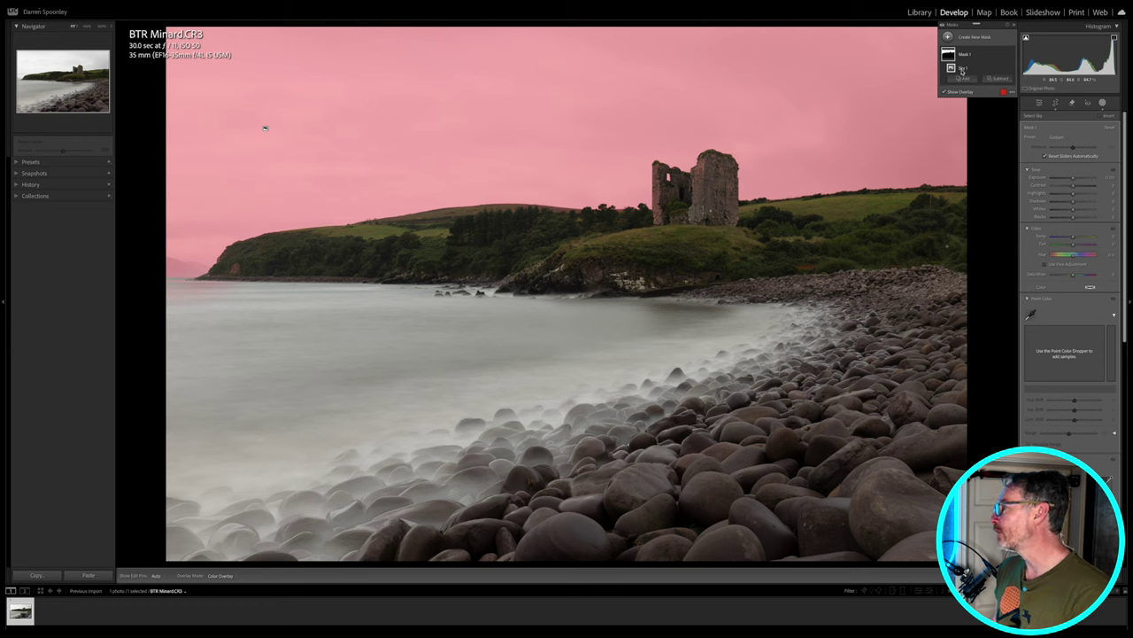
pyautogui.click(1005, 56)
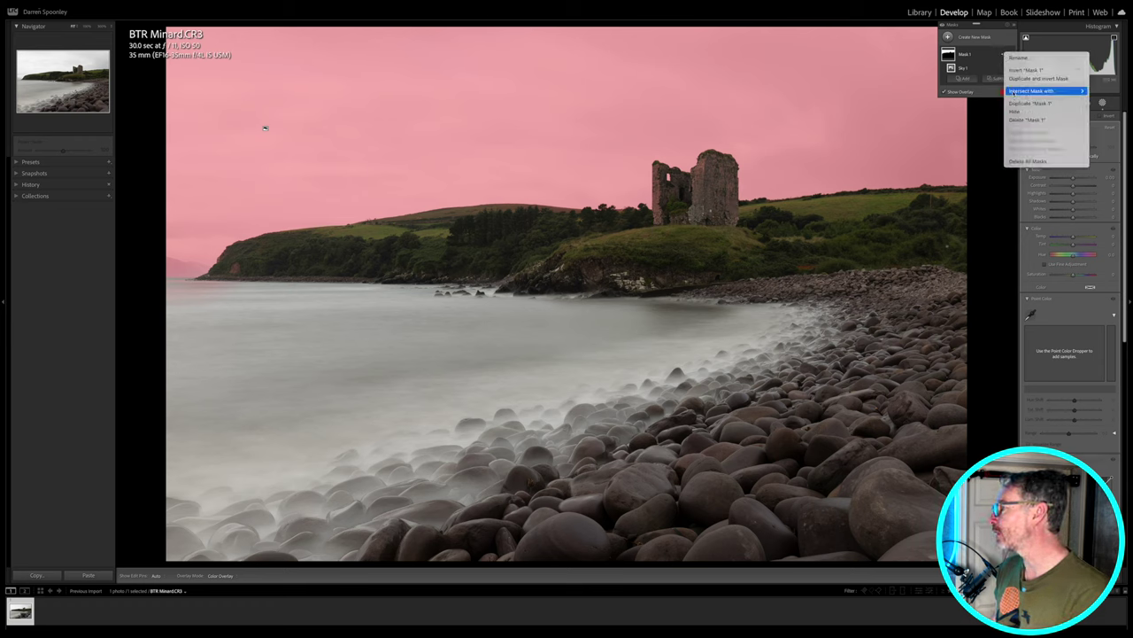
pyautogui.moveTo(1019, 91)
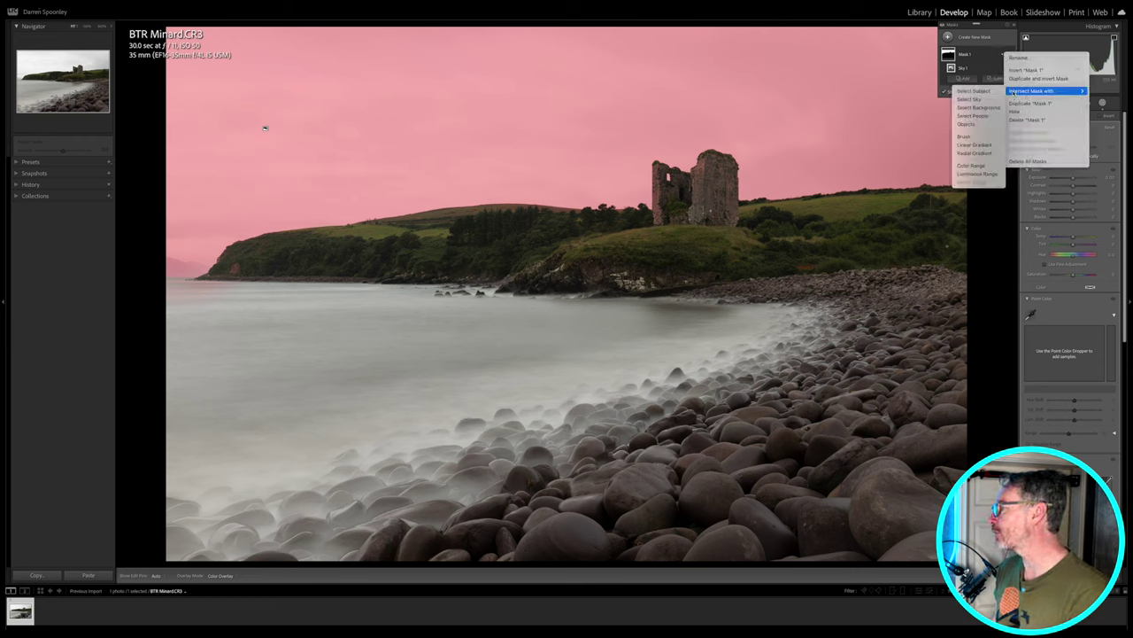
pyautogui.click(970, 99)
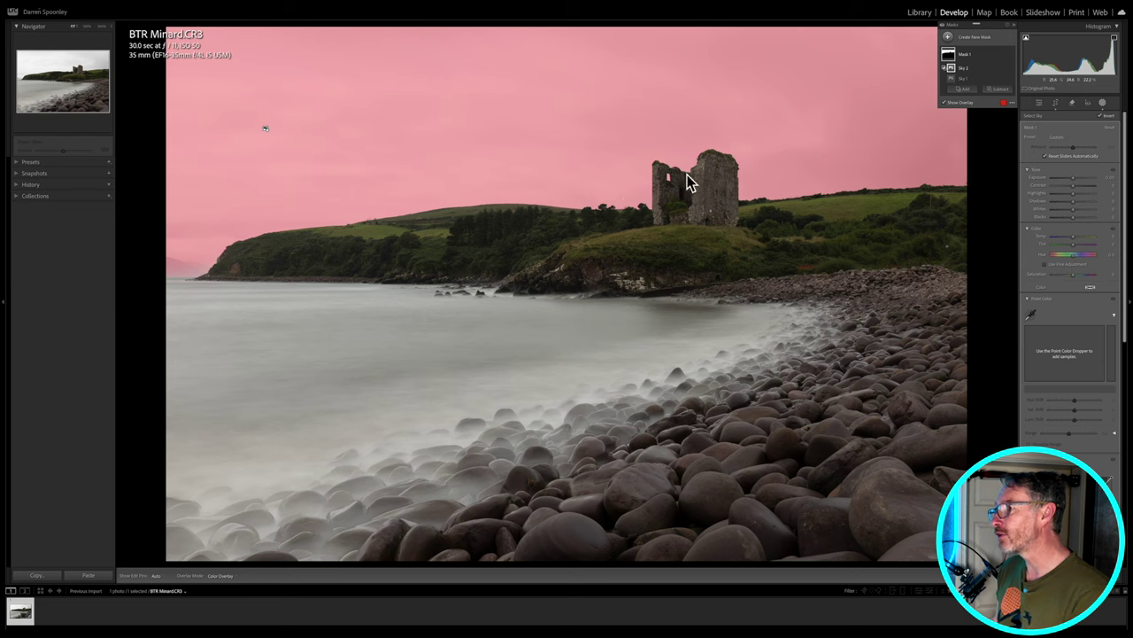
# Try darkening the sky mask's Exposure, then undo it.
pyautogui.click(1072, 179)
pyautogui.moveTo(1073, 179); pyautogui.dragTo(1062, 179)
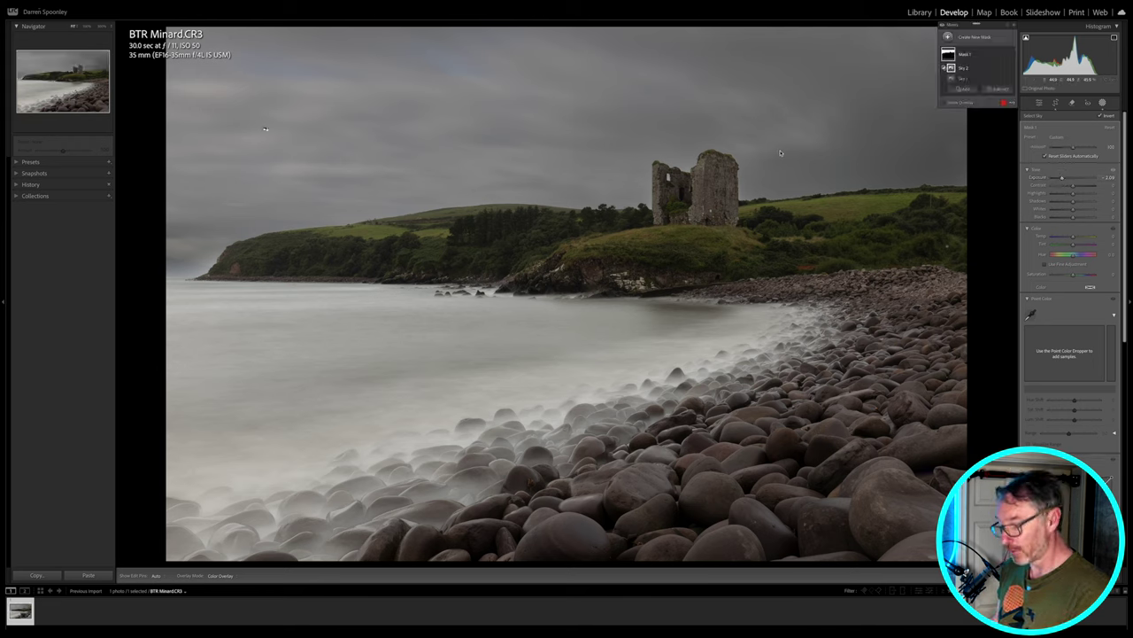
pyautogui.hotkey('ctrl', 'z')
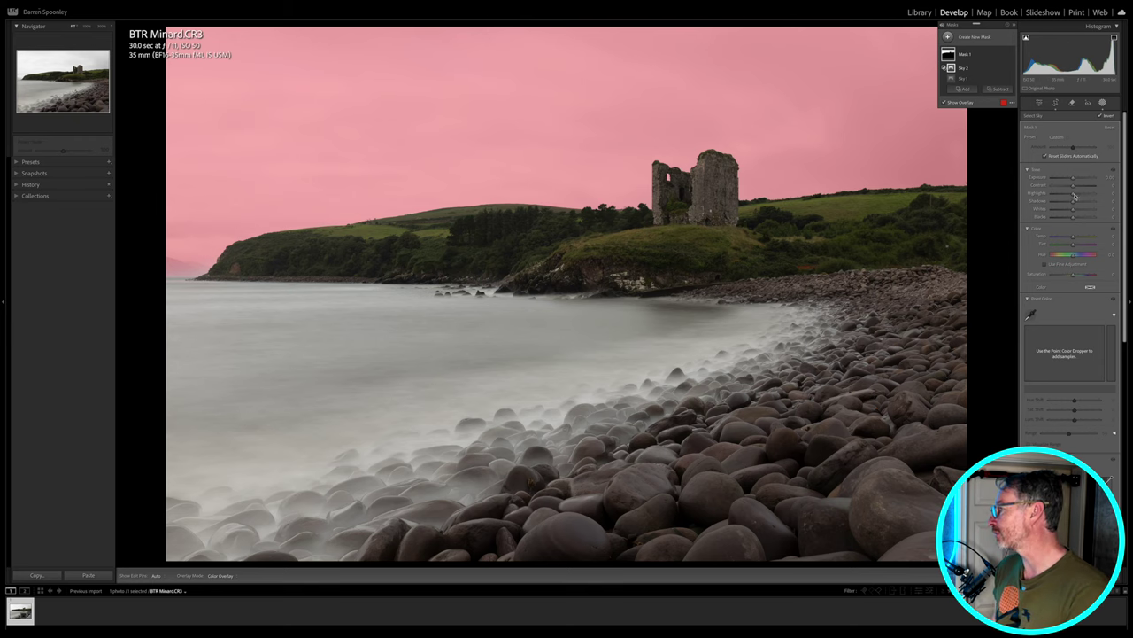
# Back in the Basic panel, brighten the Shadows and raise the Whites.
pyautogui.click(1038, 104)
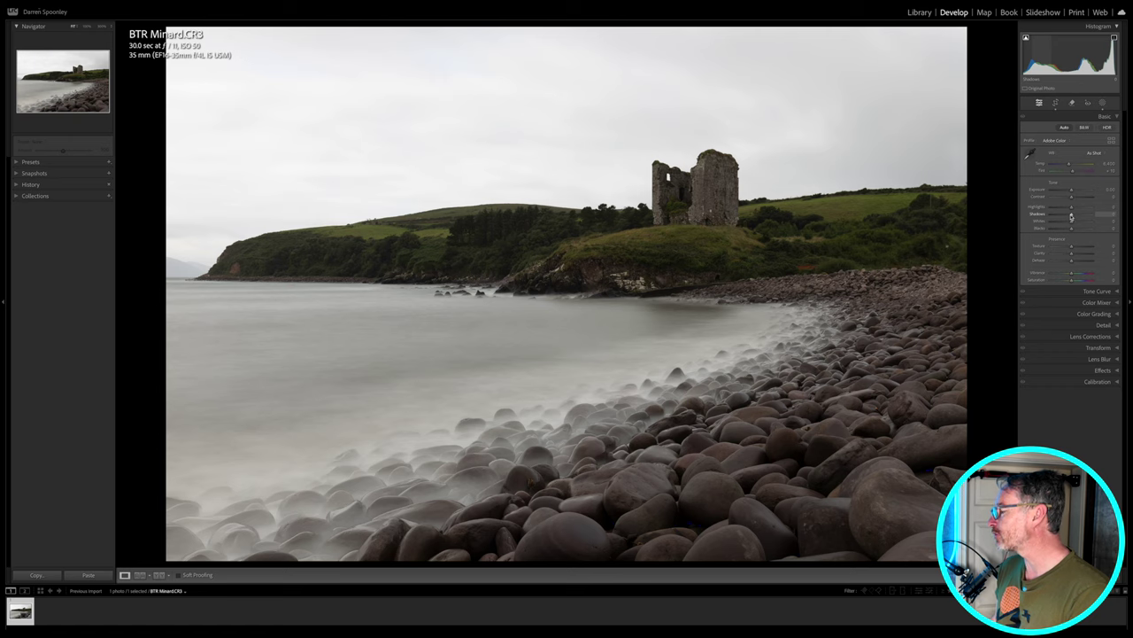
pyautogui.moveTo(1077, 215); pyautogui.dragTo(1088, 215)
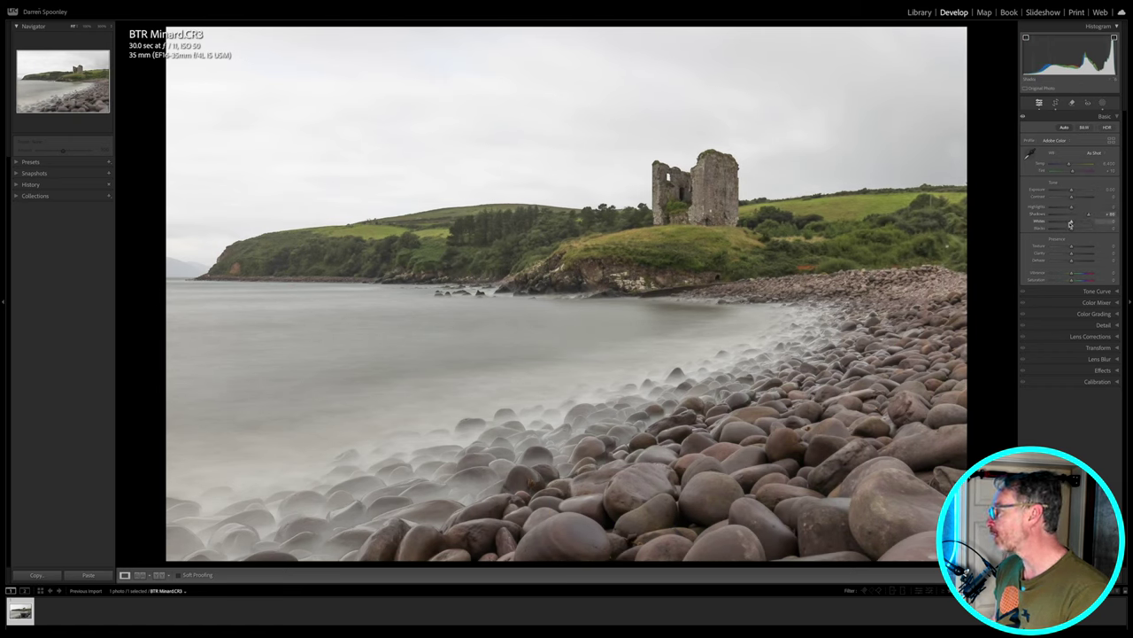
pyautogui.moveTo(1072, 223)
pyautogui.mouseDown()
pyautogui.moveTo(1065, 230)
pyautogui.moveTo(1072, 208)
pyautogui.moveTo(1021, 207)
pyautogui.moveTo(1122, 207)
pyautogui.moveTo(1060, 208)
pyautogui.mouseUp()
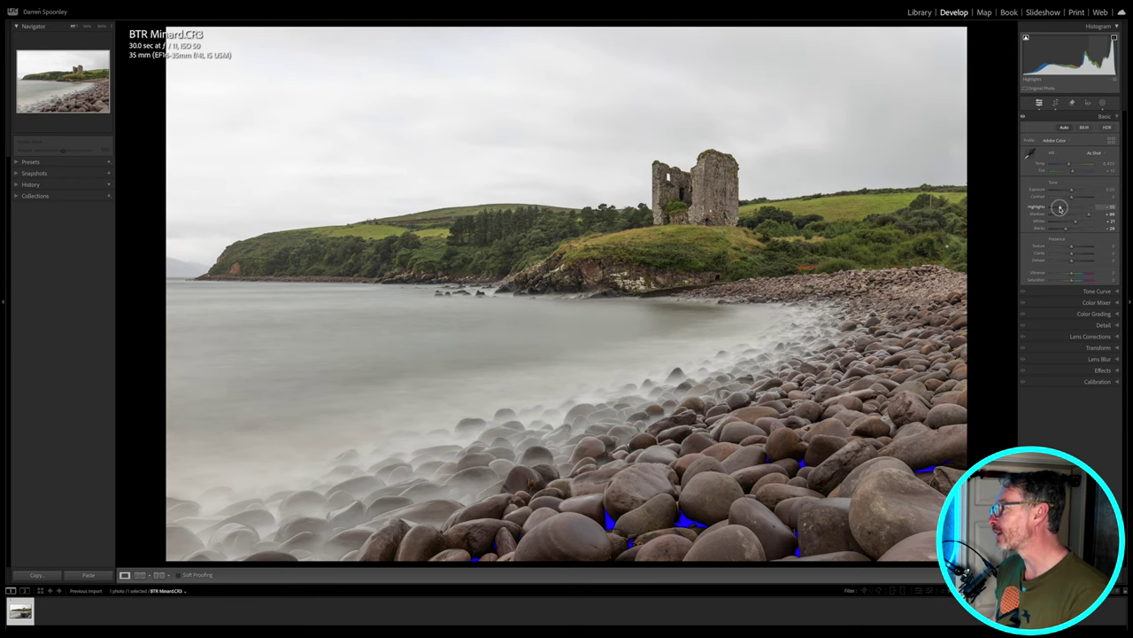
# Check the sky mask again, then return to Basic and start adding Dehaze.
pyautogui.click(1103, 104)
pyautogui.click(1058, 142)
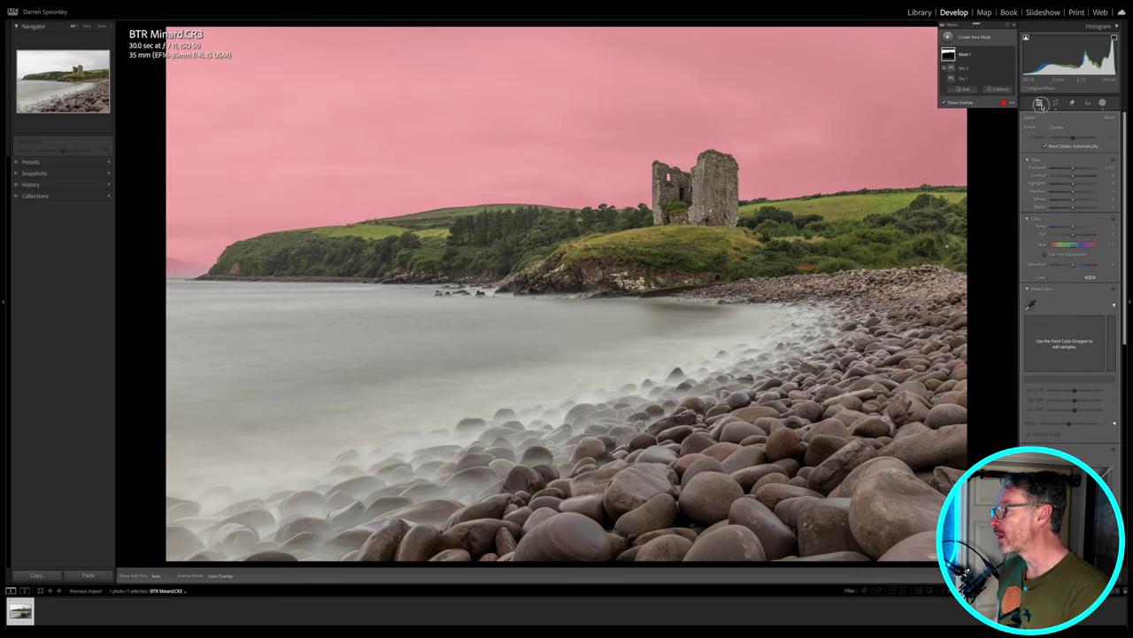
pyautogui.click(1039, 103)
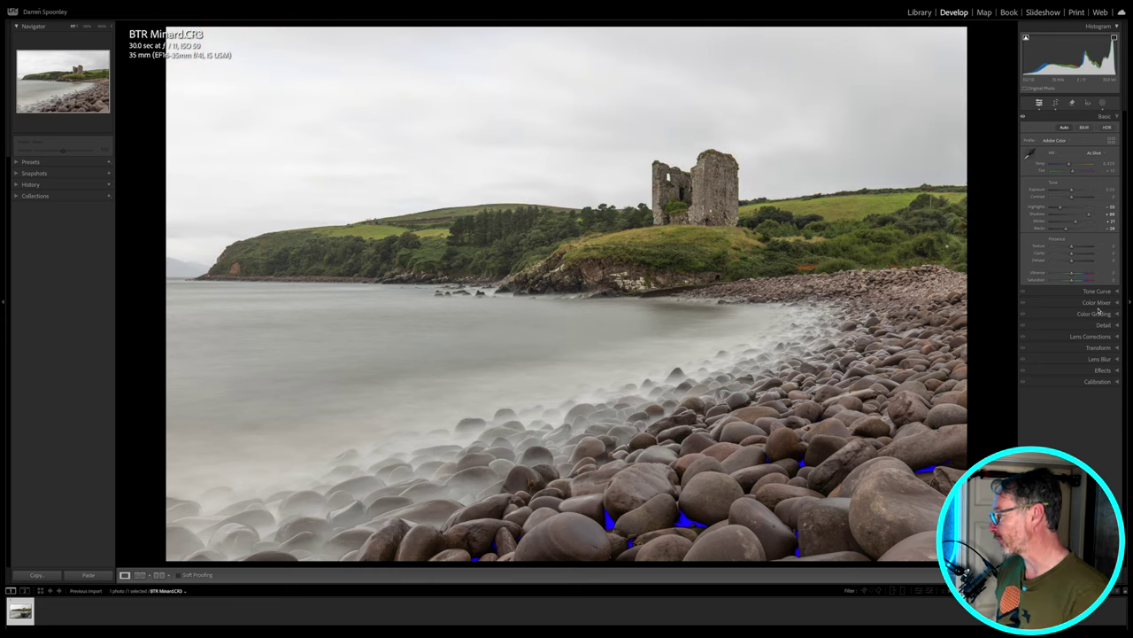
pyautogui.moveTo(1074, 261); pyautogui.dragTo(1075, 262)
# Push Dehaze to about +15 and Texture to about +21, then reopen the sky mask.
pyautogui.click(1075, 261)
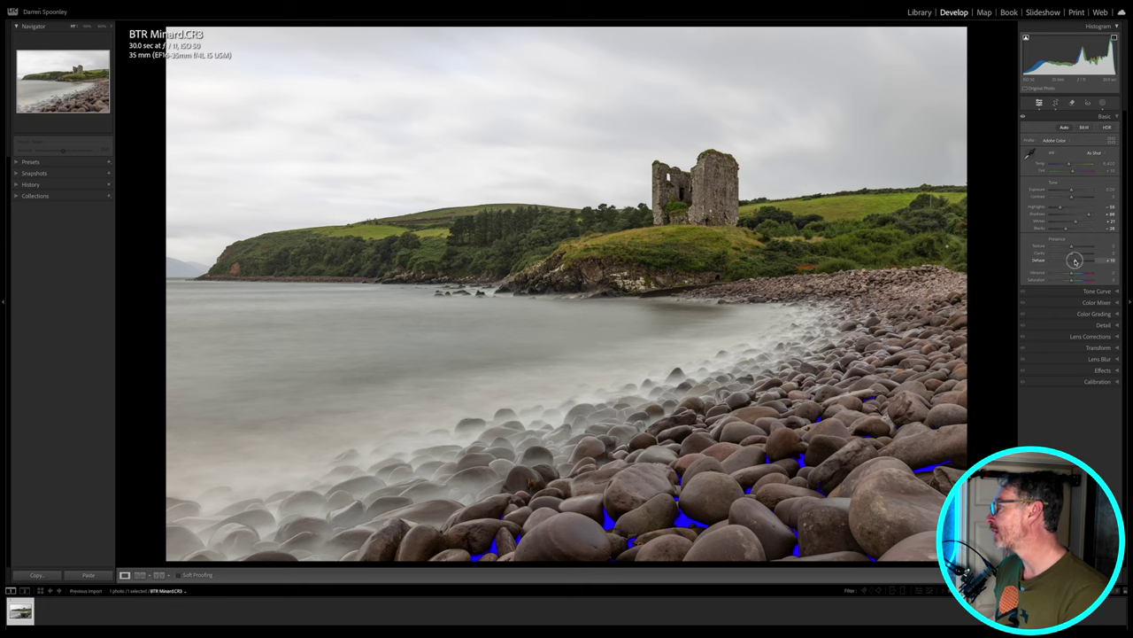
pyautogui.moveTo(1075, 262); pyautogui.dragTo(1081, 261)
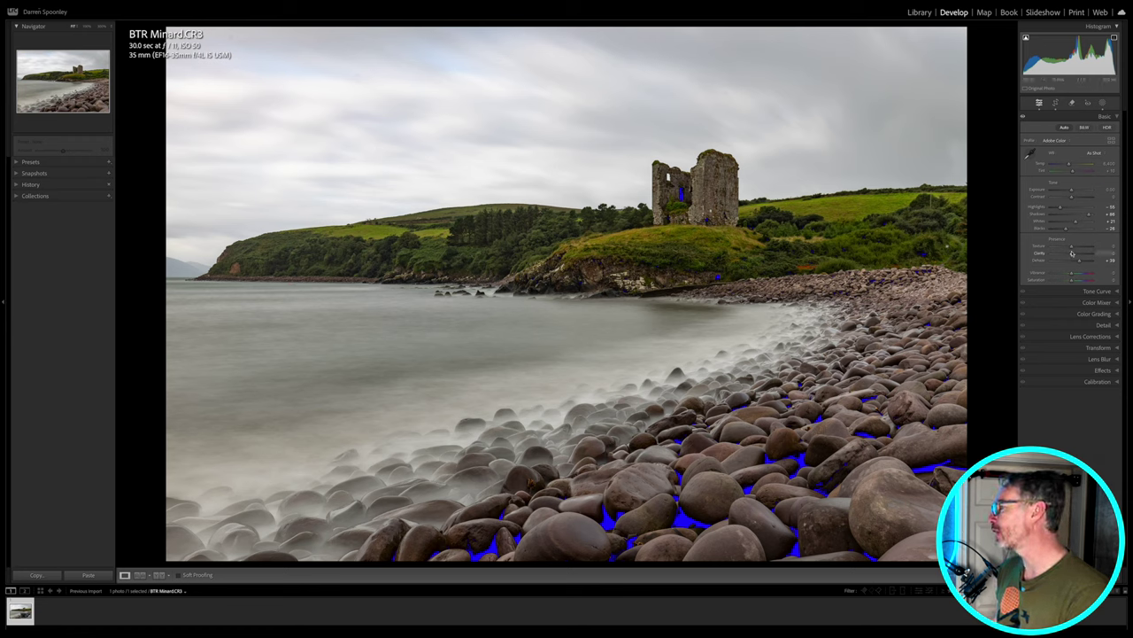
pyautogui.click(1072, 249)
pyautogui.moveTo(1071, 248); pyautogui.dragTo(1076, 248)
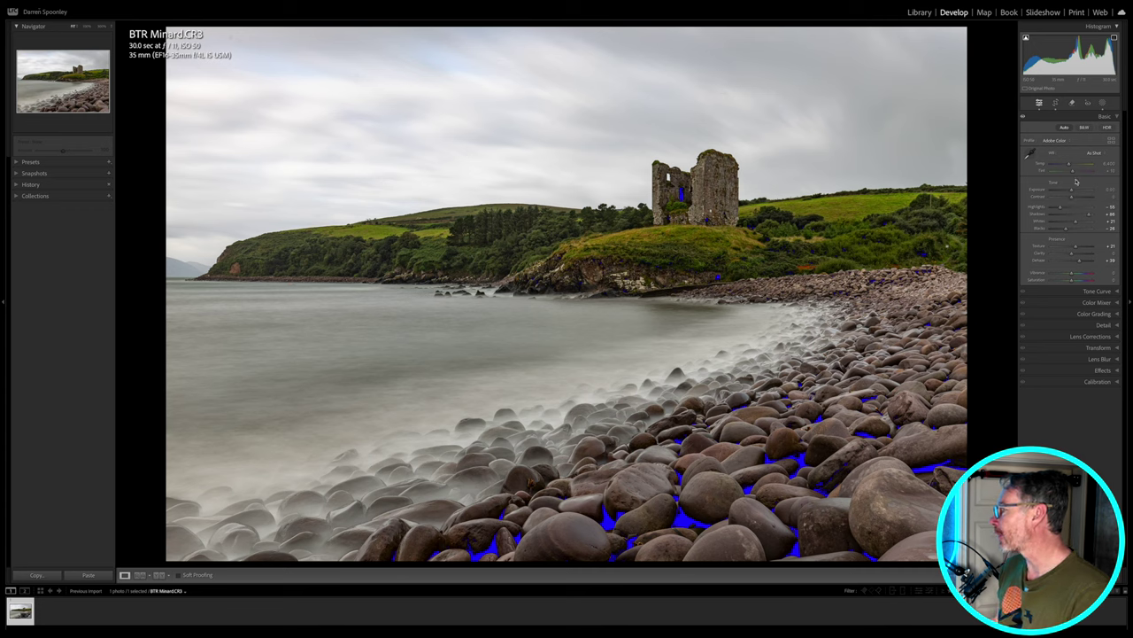
pyautogui.click(1104, 105)
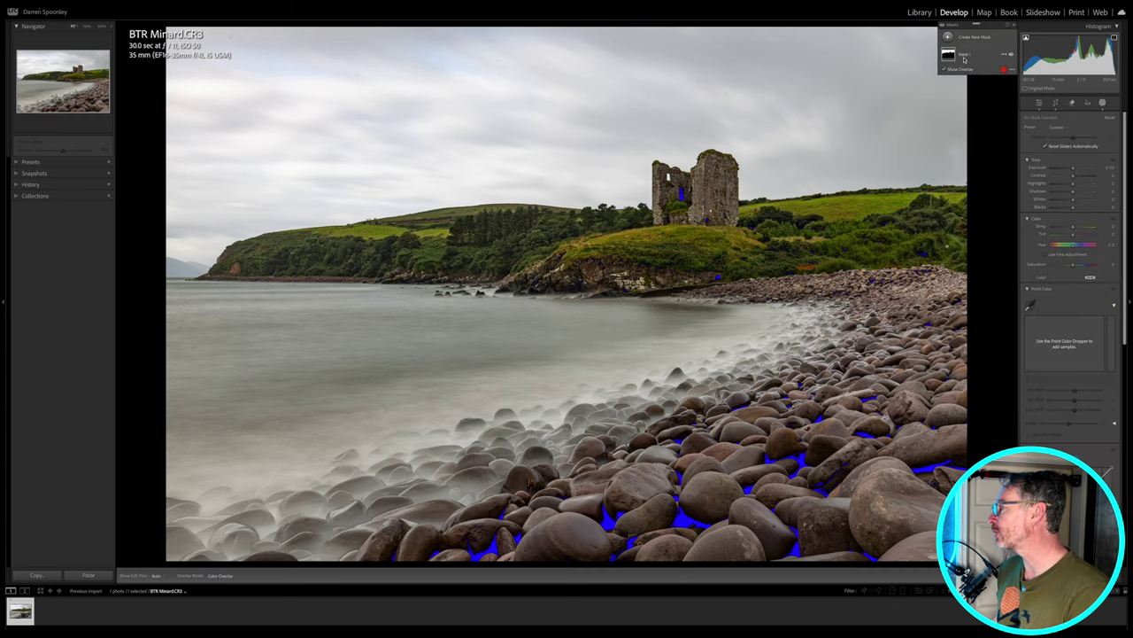
# Expand Mask 1, then switch to the Remove tool and clear a dust spot in the upper-left sky.
pyautogui.click(950, 55)
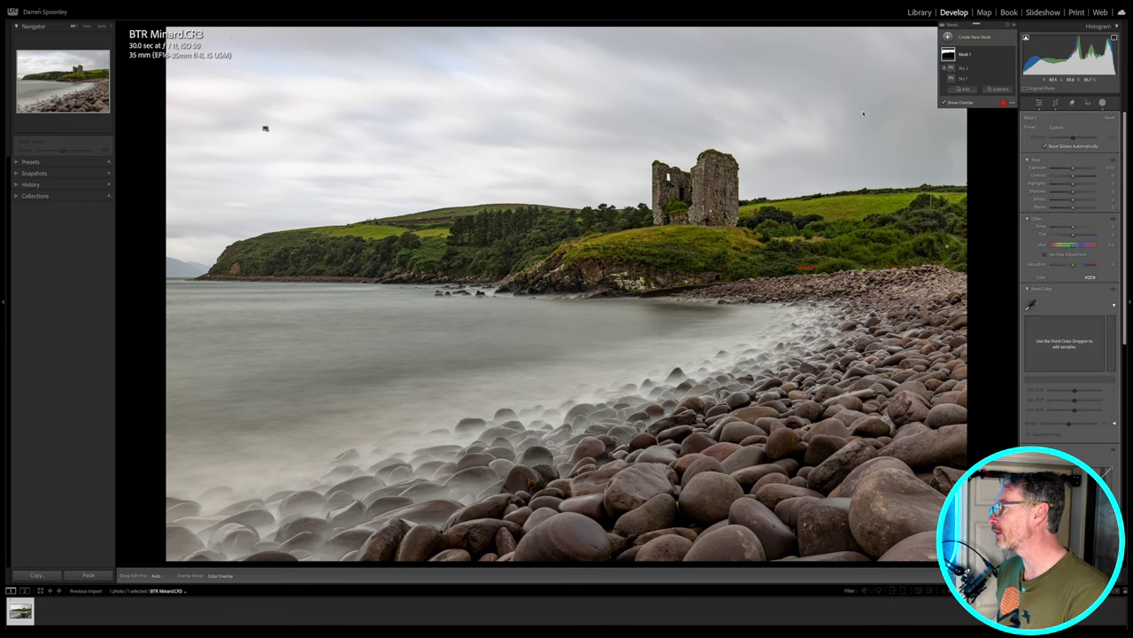
pyautogui.moveTo(715, 117)
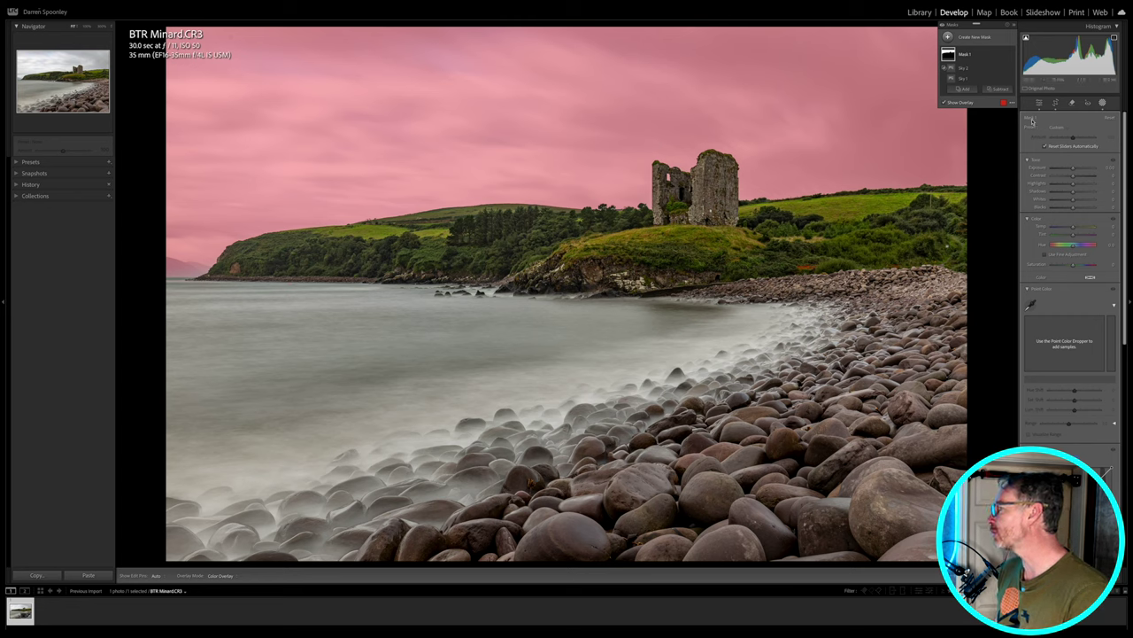
pyautogui.click(1074, 104)
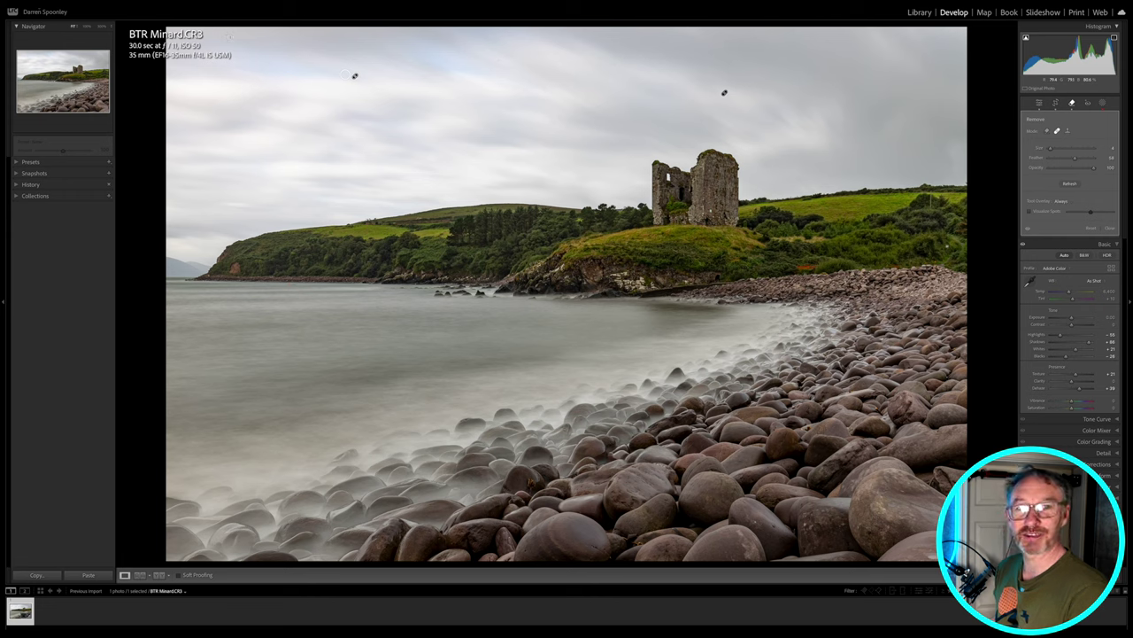
pyautogui.click(231, 37)
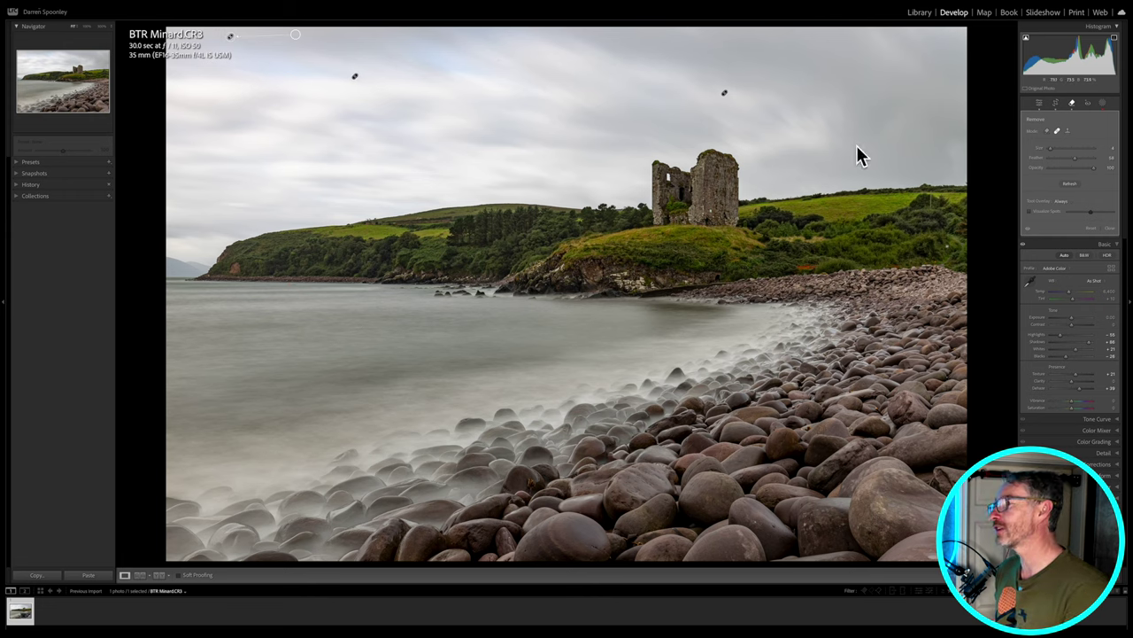
# Remove another dust spot from the sky and reopen the masks panel.
pyautogui.click(502, 61)
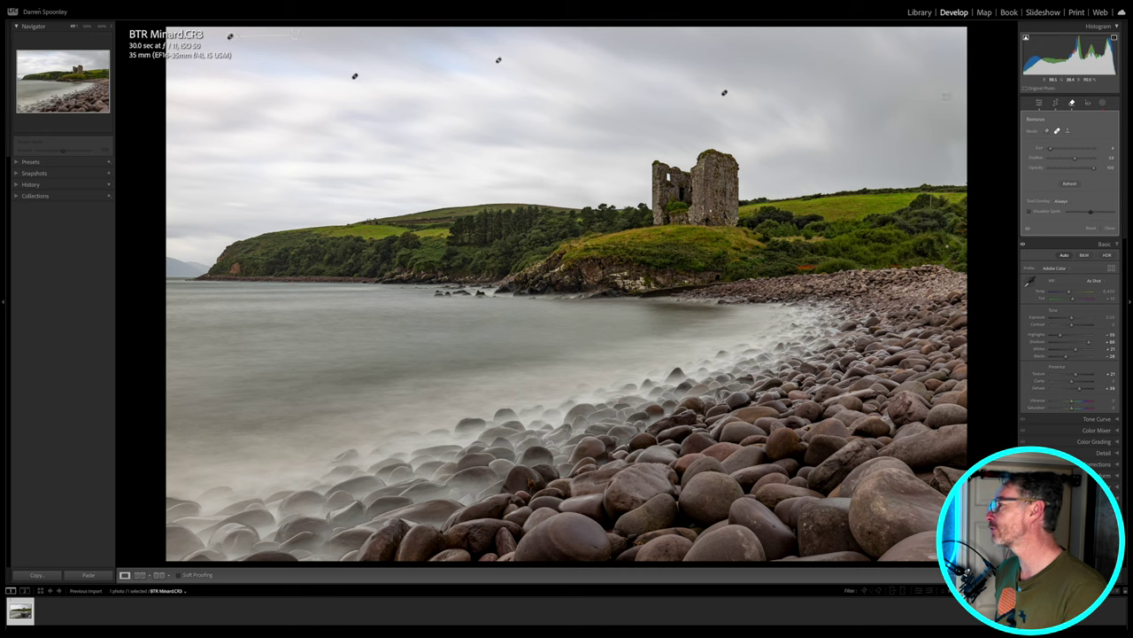
pyautogui.click(1101, 104)
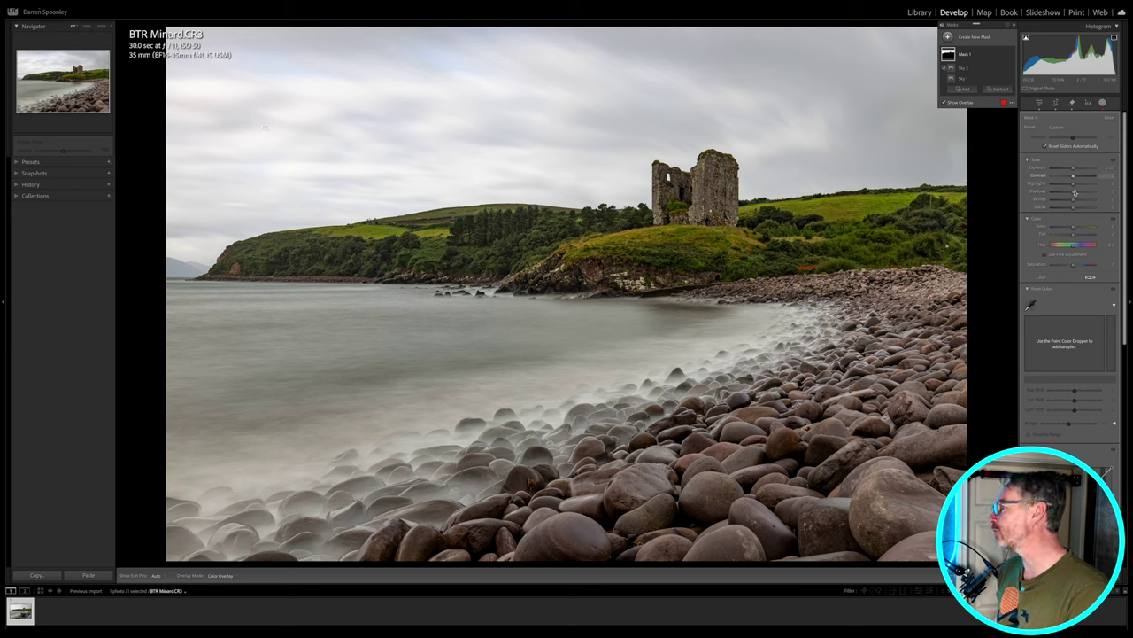
# Show the sky mask overlay, add Dehaze to the masked sky, and adjust its Highlights.
pyautogui.press('o')
pyautogui.scroll(-5, 1067, 266)
pyautogui.scroll(-3, 1061, 332)
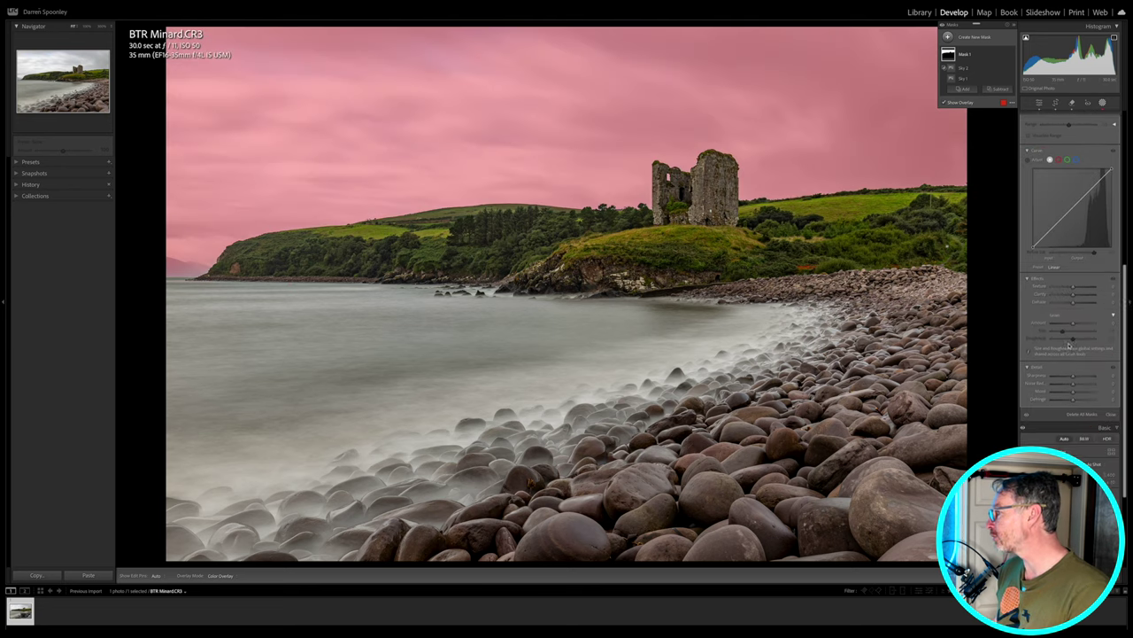
pyautogui.moveTo(1074, 306); pyautogui.dragTo(1078, 302)
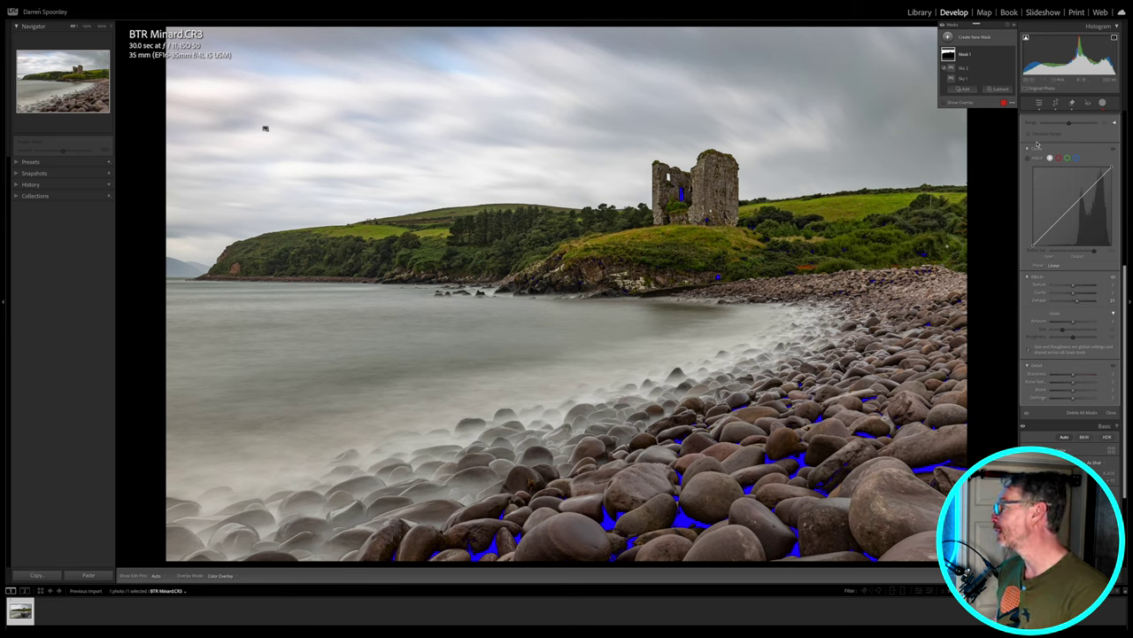
pyautogui.scroll(10, 1070, 195)
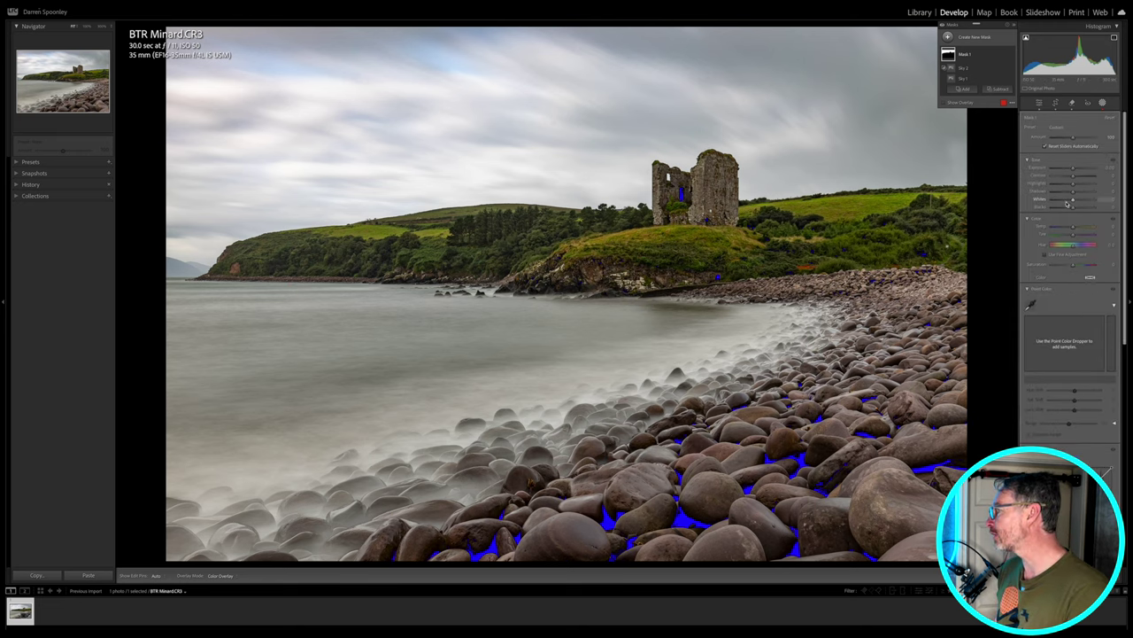
pyautogui.moveTo(1071, 183); pyautogui.dragTo(1075, 192)
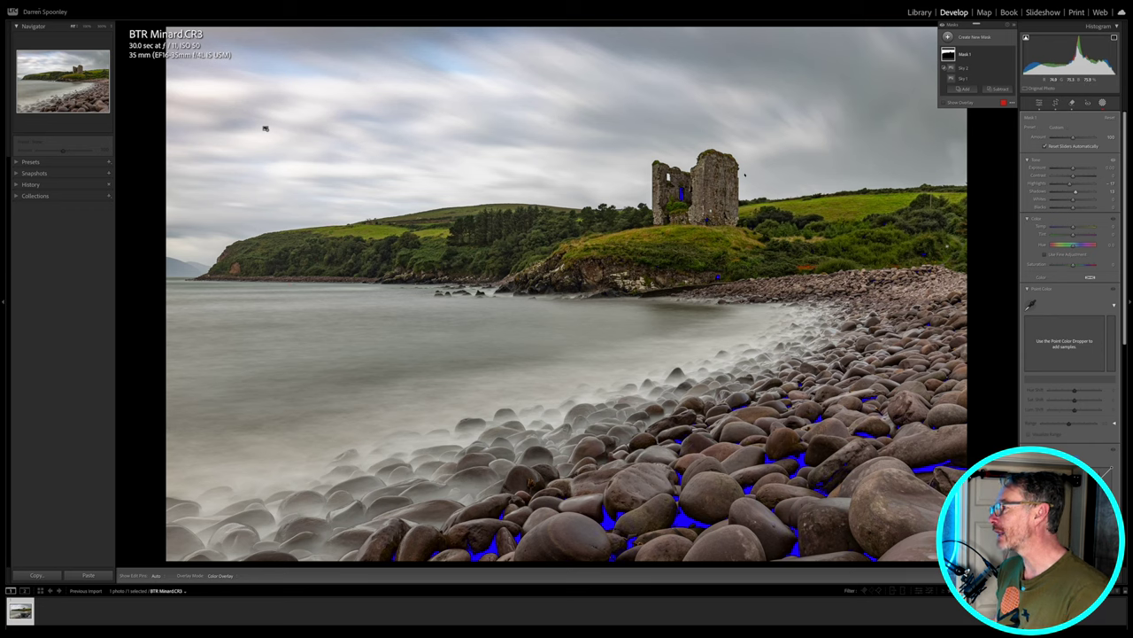
# Switch to the Remove tool and clear a dust spot from the sky above the castle.
pyautogui.click(1072, 103)
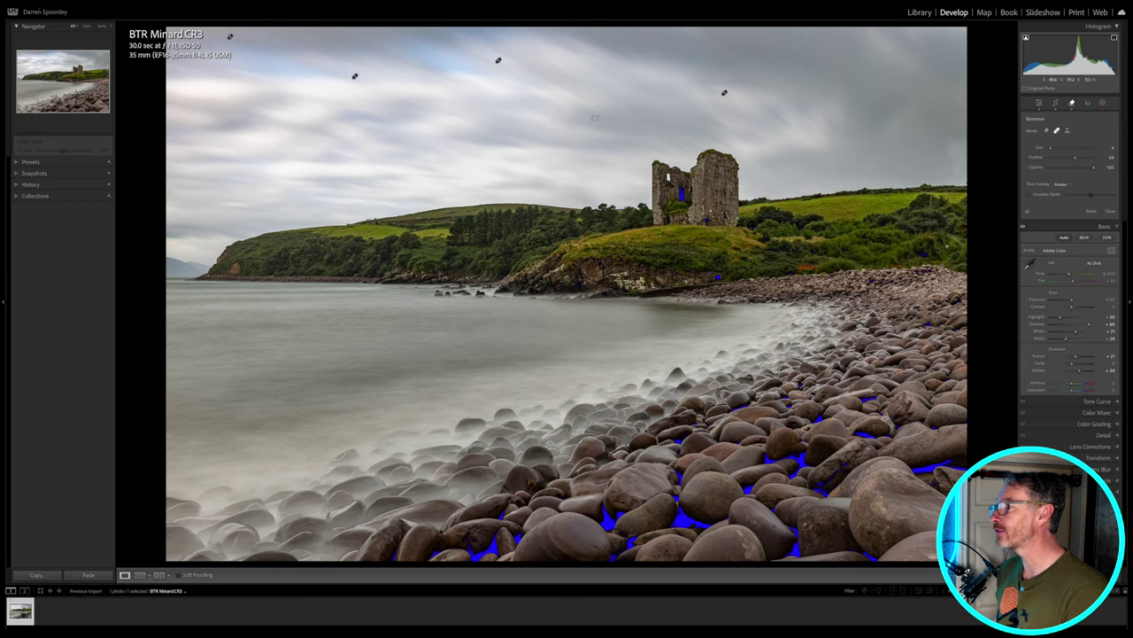
pyautogui.click(552, 122)
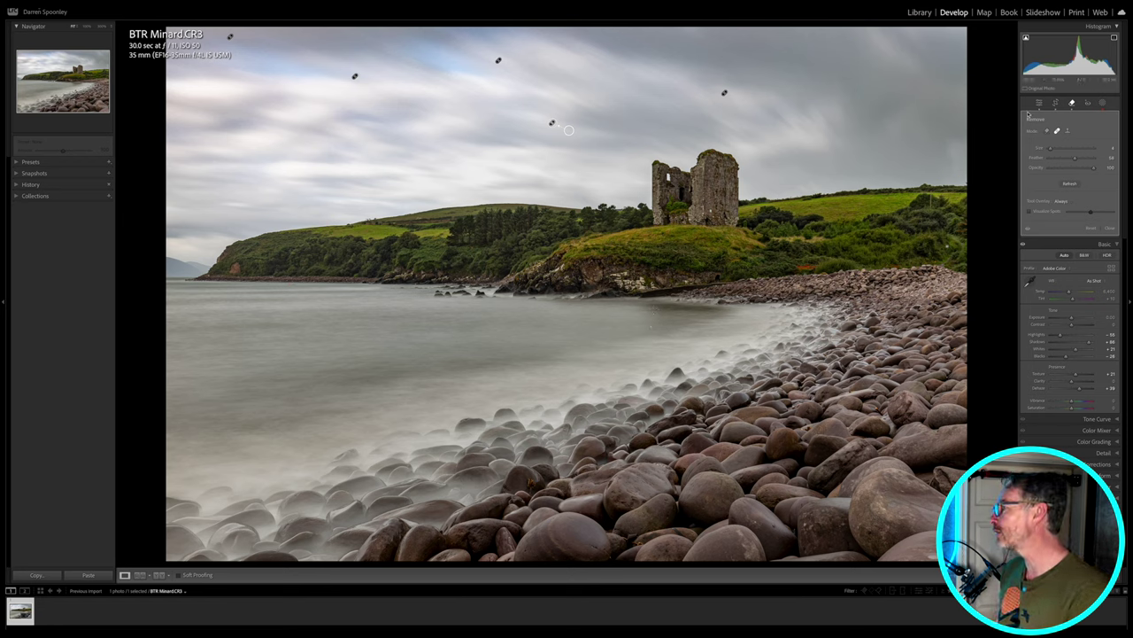
# Zoom in on the castle ruin and lift Blacks slightly to about -21.
pyautogui.press('q')
pyautogui.press('z')
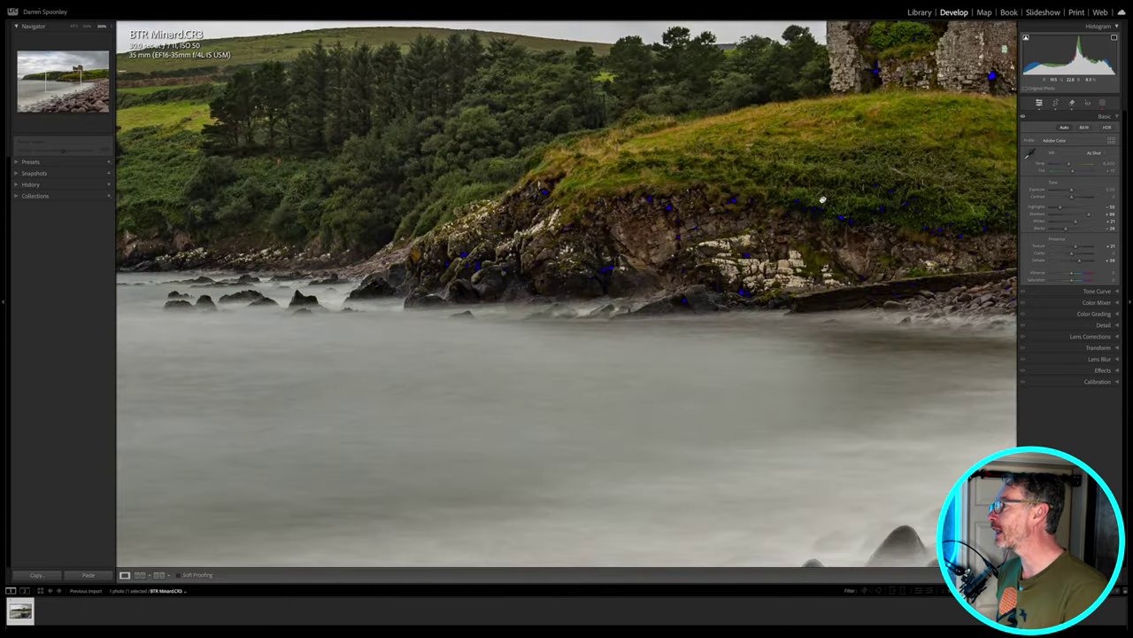
pyautogui.moveTo(823, 200); pyautogui.dragTo(664, 212)
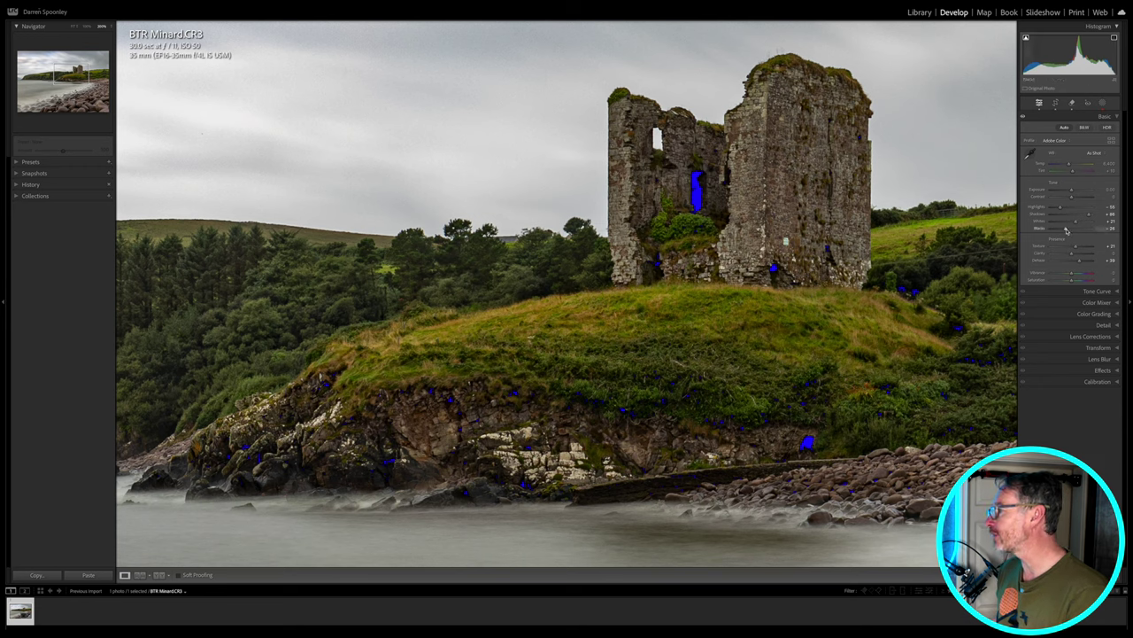
pyautogui.moveTo(1066, 228); pyautogui.dragTo(1069, 229)
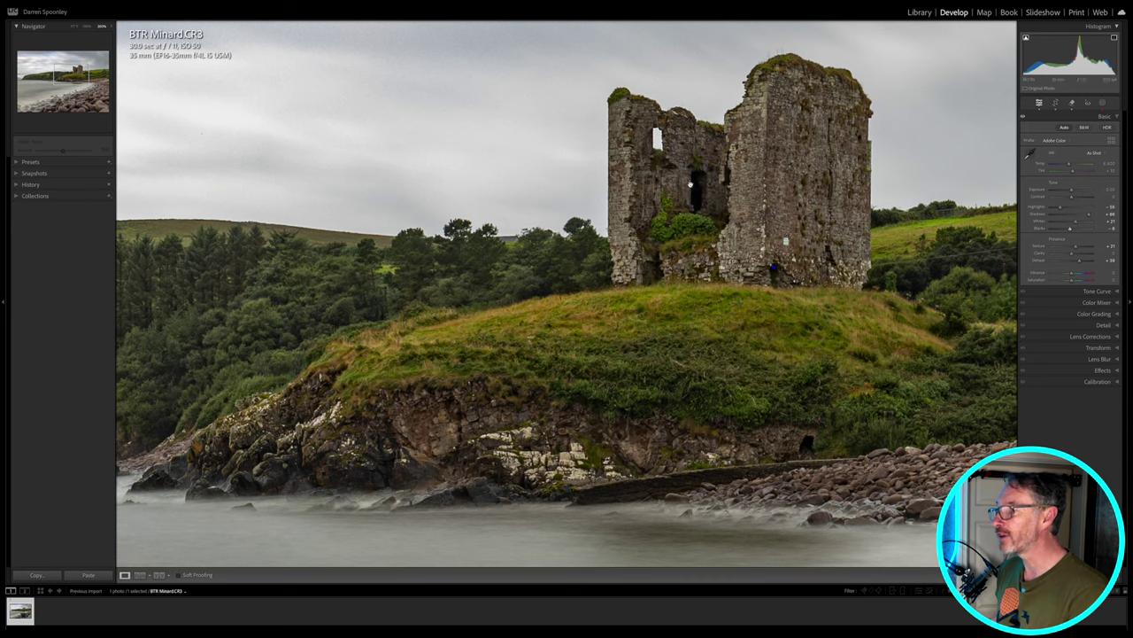
pyautogui.moveTo(62, 101)
pyautogui.mouseDown()
pyautogui.moveTo(43, 103)
pyautogui.moveTo(85, 89)
pyautogui.moveTo(61, 97)
pyautogui.mouseUp()
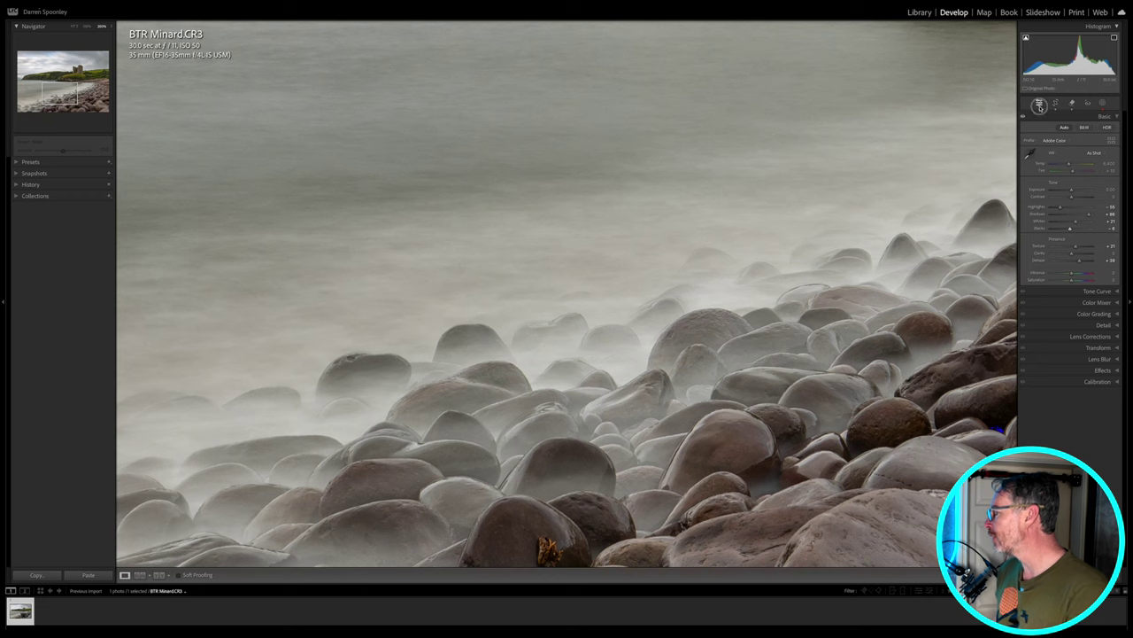
pyautogui.click(1105, 375)
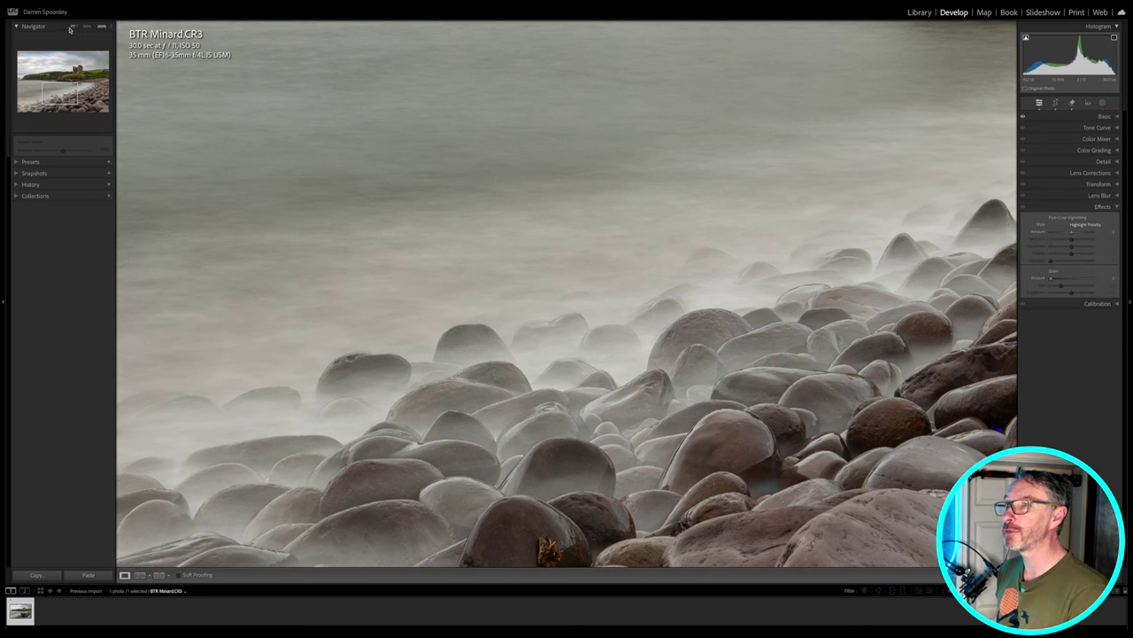
# Fit the photo to view and lower the Post-Crop Vignetting Amount to darken the edges.
pyautogui.click(73, 25)
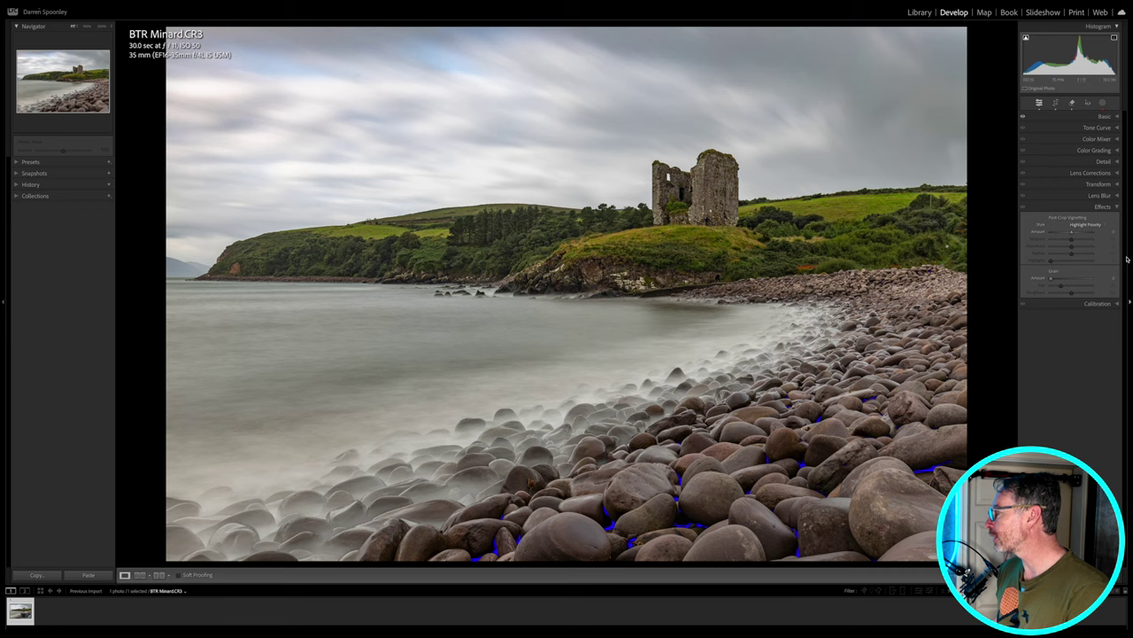
pyautogui.moveTo(1071, 235); pyautogui.dragTo(1069, 234)
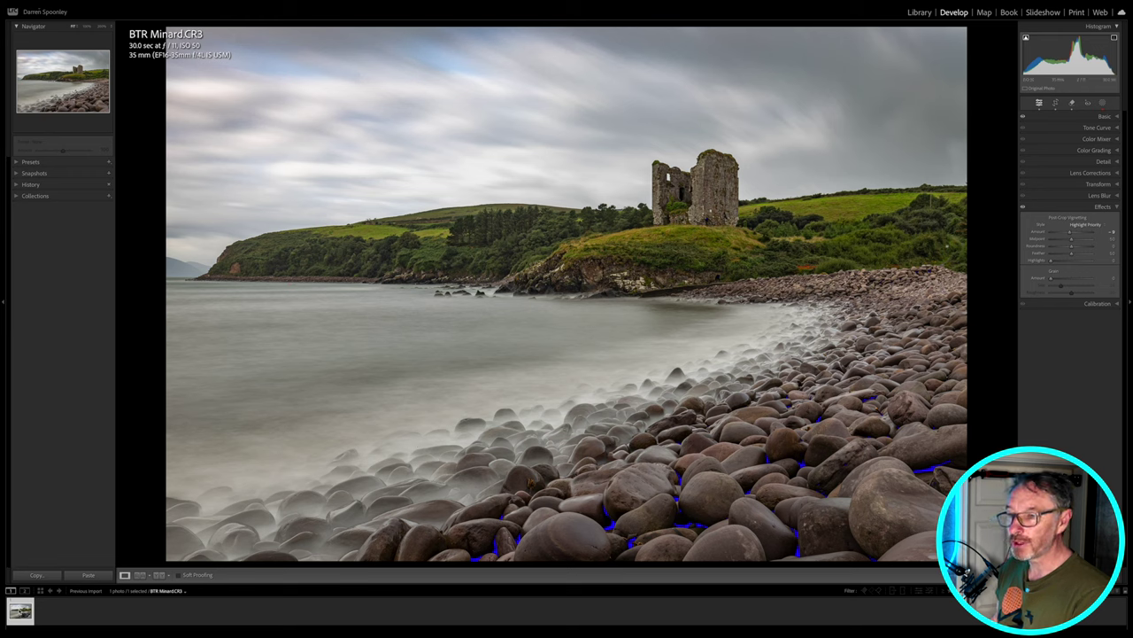
pyautogui.rightClick(20, 610)
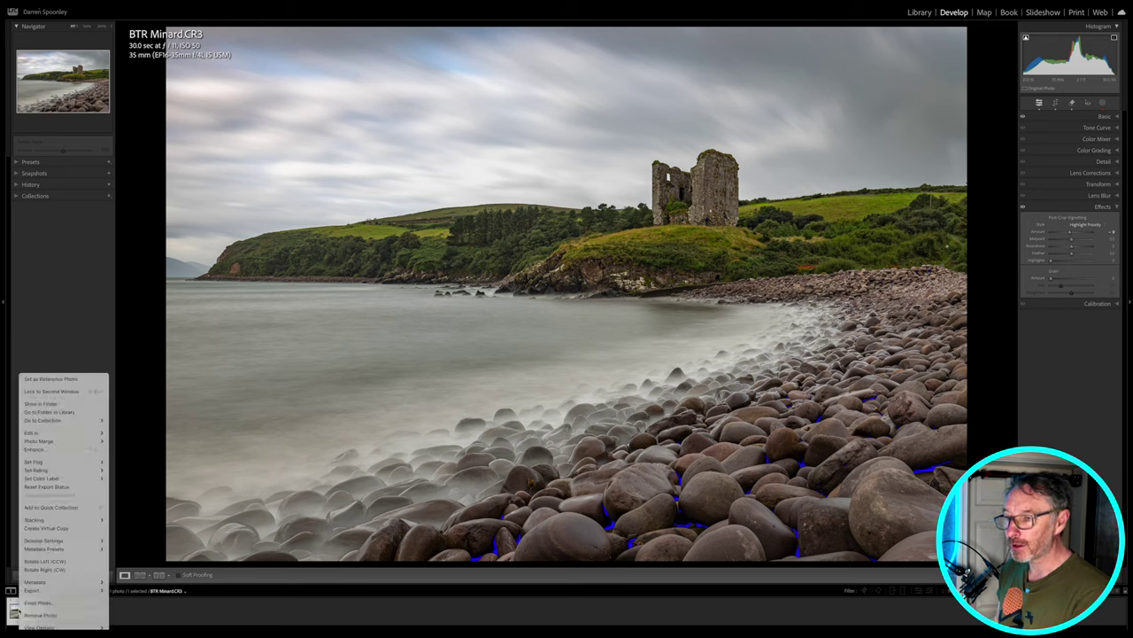
# Create a virtual copy of BTR Minard.CR3 as Copy 1.
pyautogui.click(62, 528)
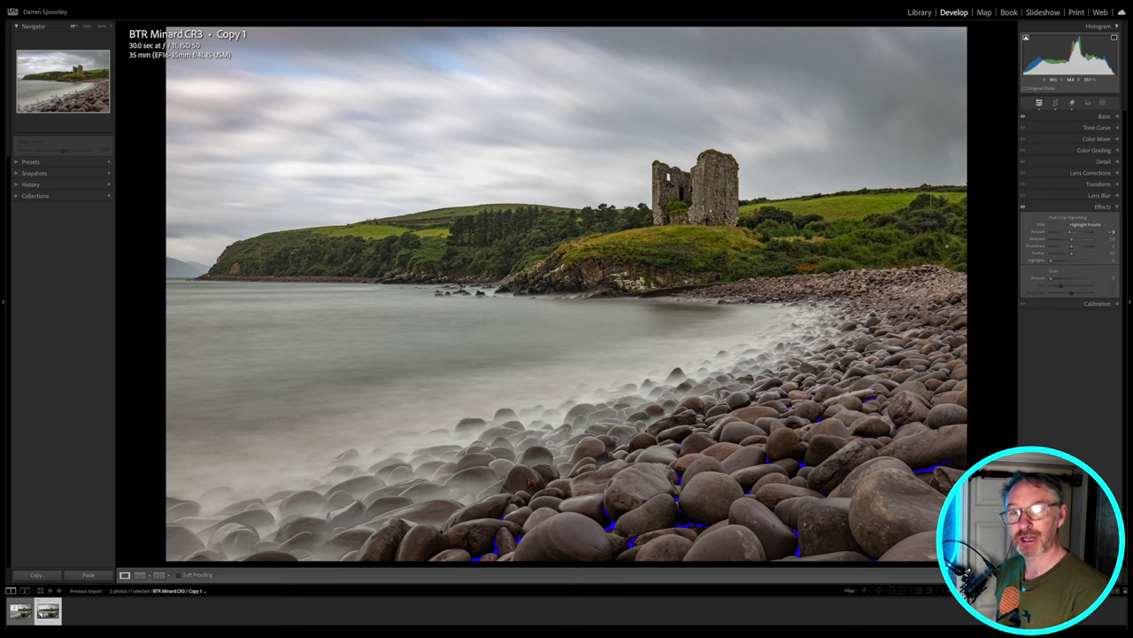
# Apply the WP Monochrome 20 preset from the Monochrome group to the virtual copy.
pyautogui.click(15, 162)
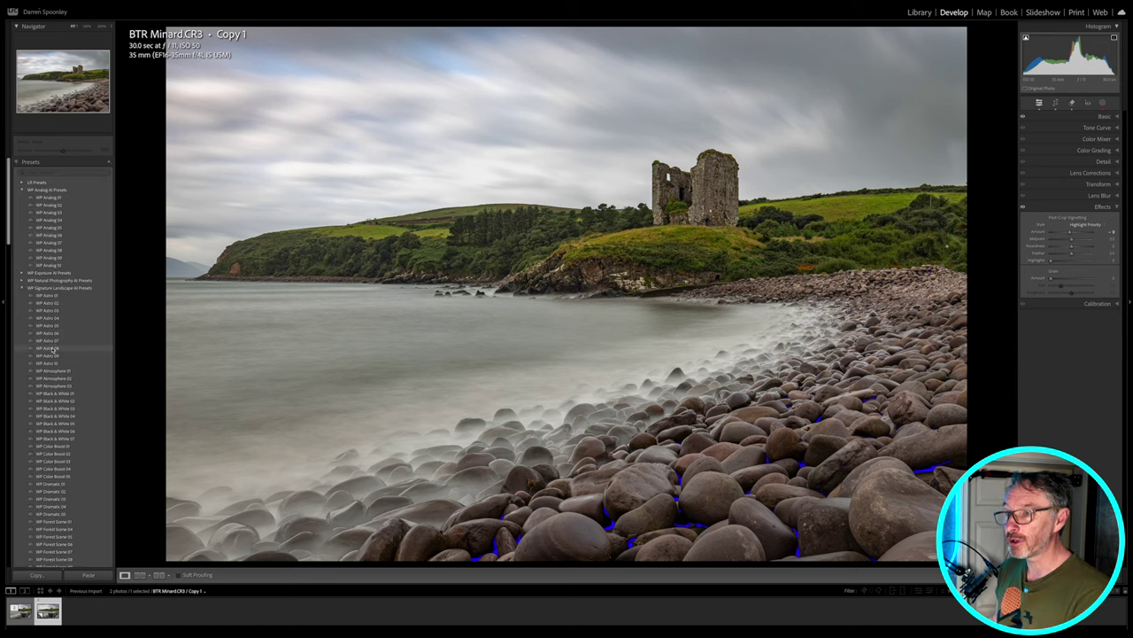
pyautogui.scroll(-5, 62, 328)
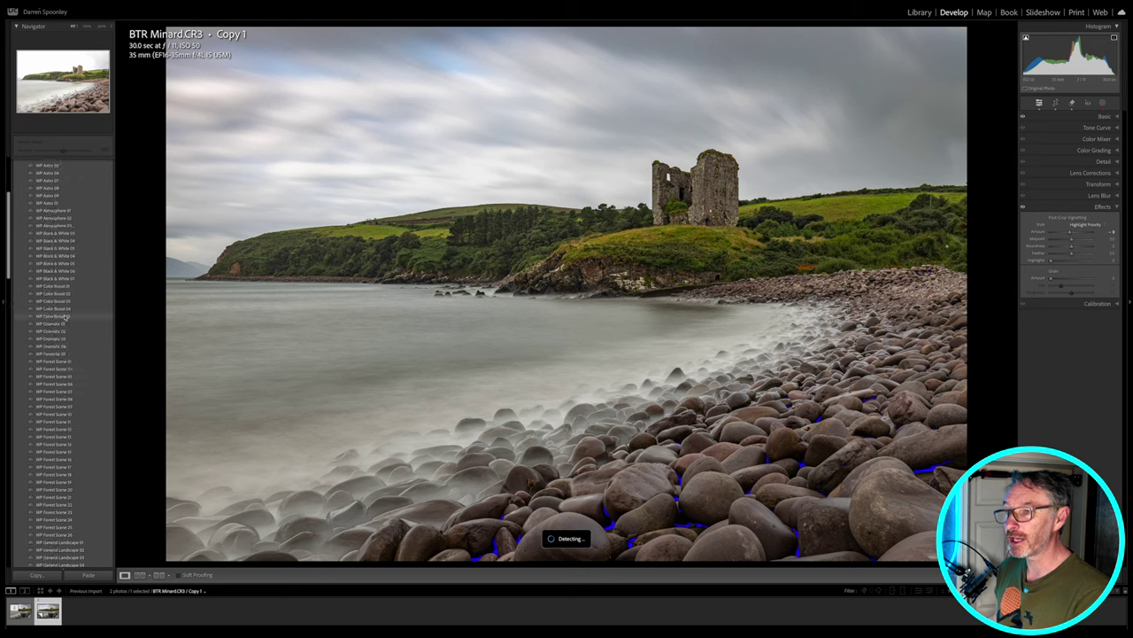
pyautogui.scroll(-3, 65, 317)
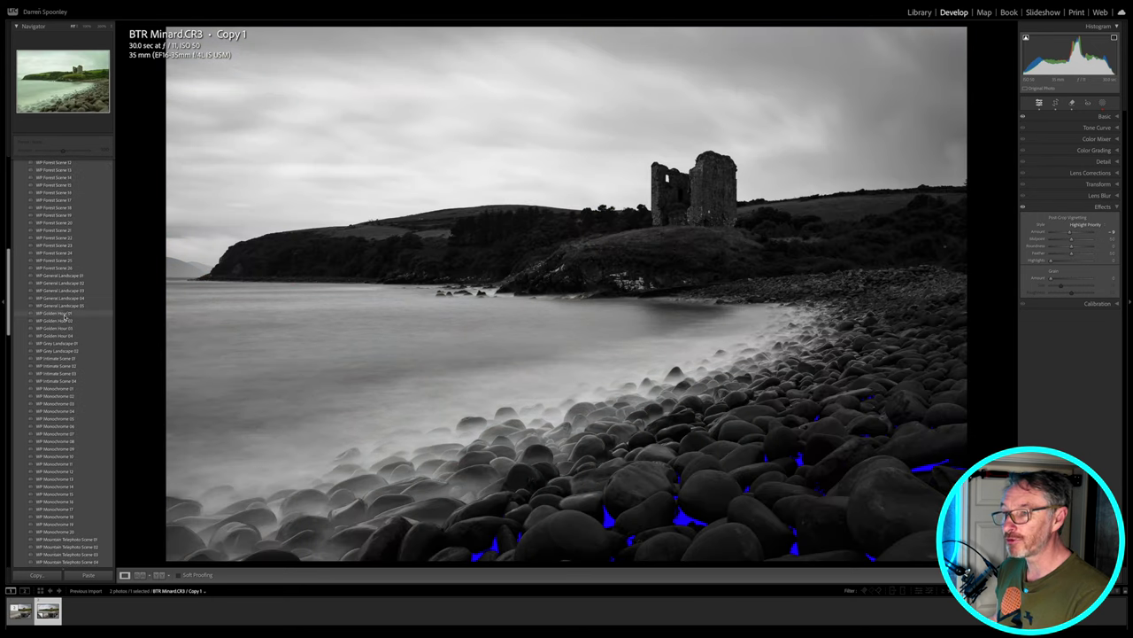
pyautogui.scroll(-1, 66, 423)
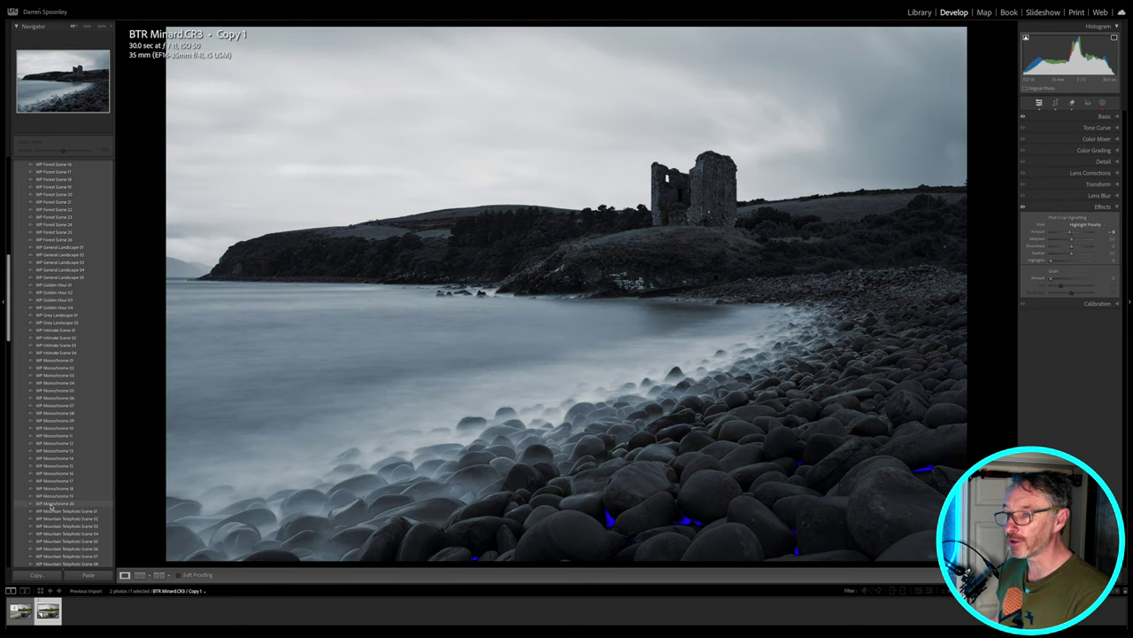
pyautogui.click(50, 504)
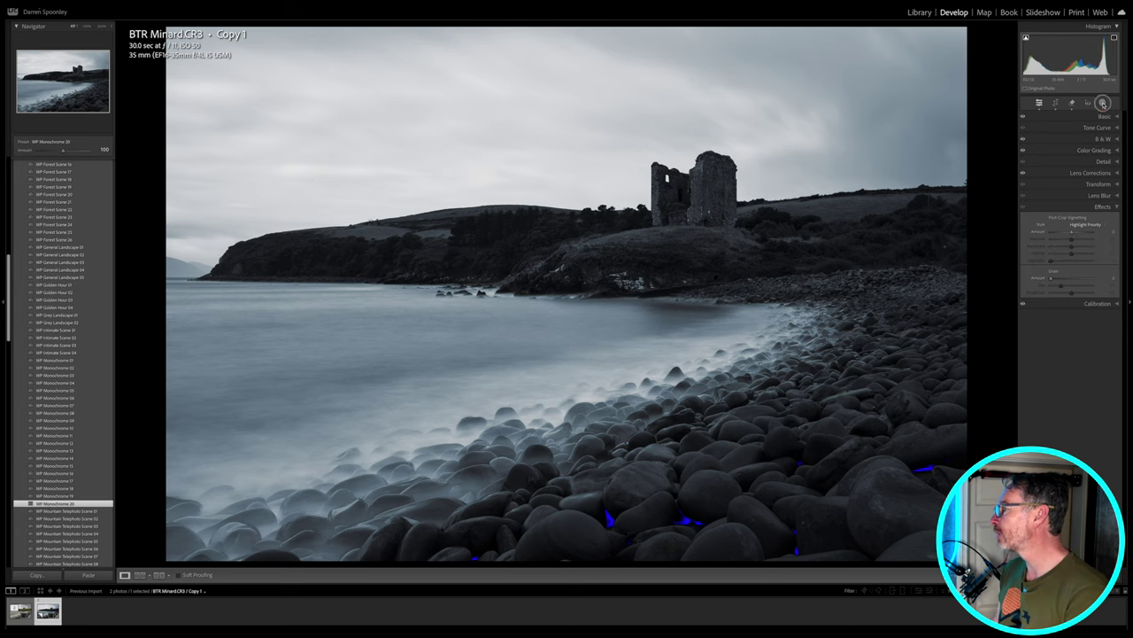
pyautogui.click(1103, 103)
# Select the Sky 2 mask and raise its Dehaze to darken the clouds.
pyautogui.click(964, 54)
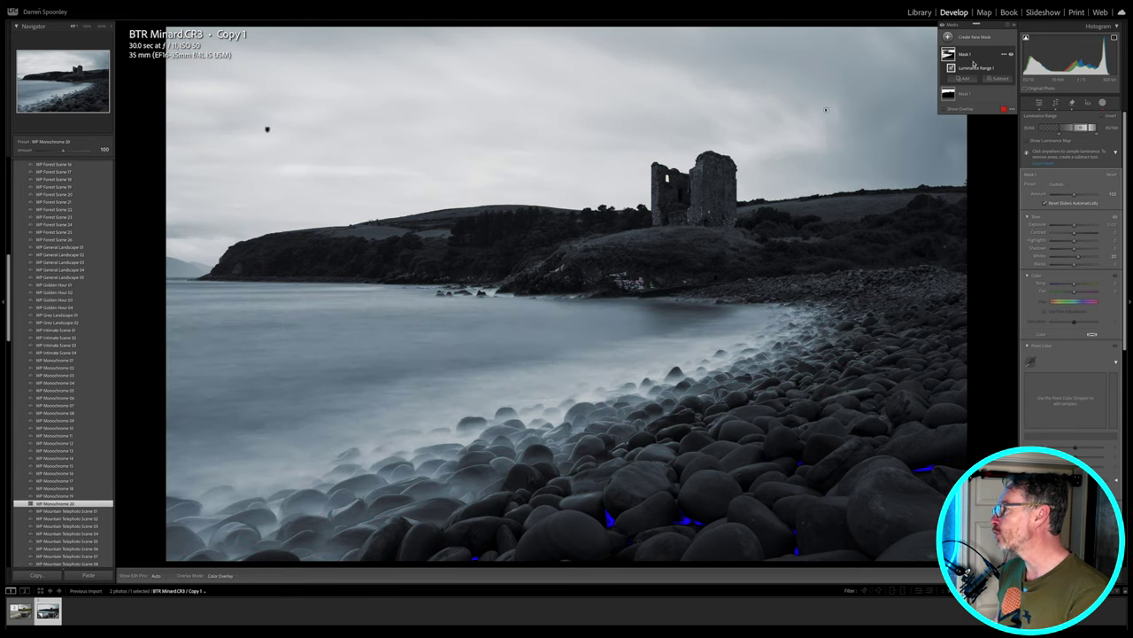
pyautogui.click(950, 93)
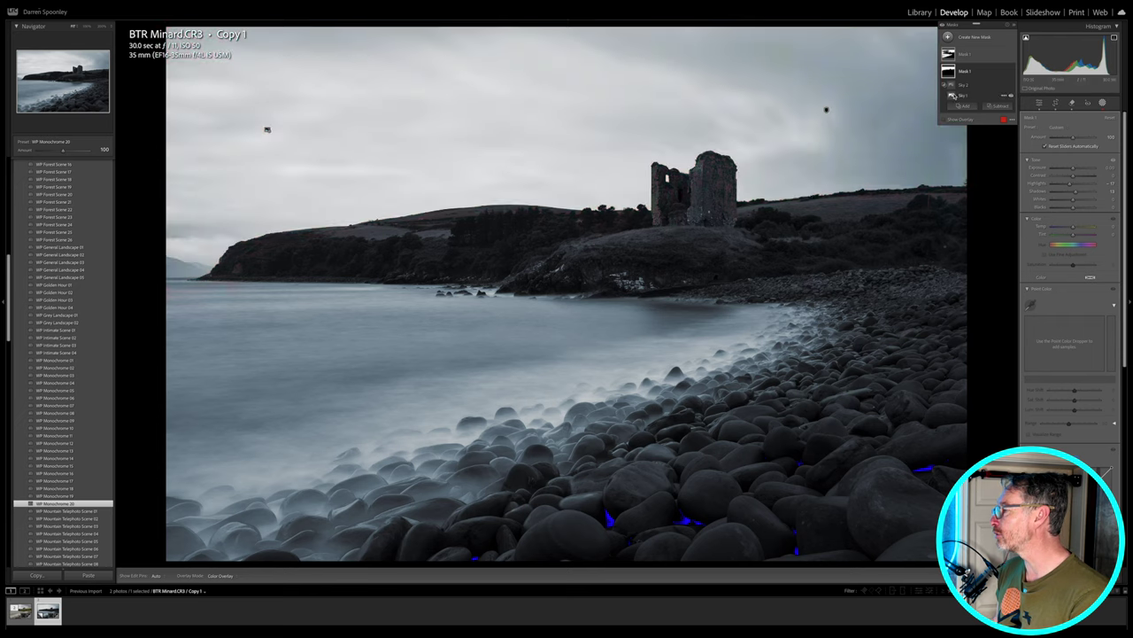
pyautogui.click(958, 86)
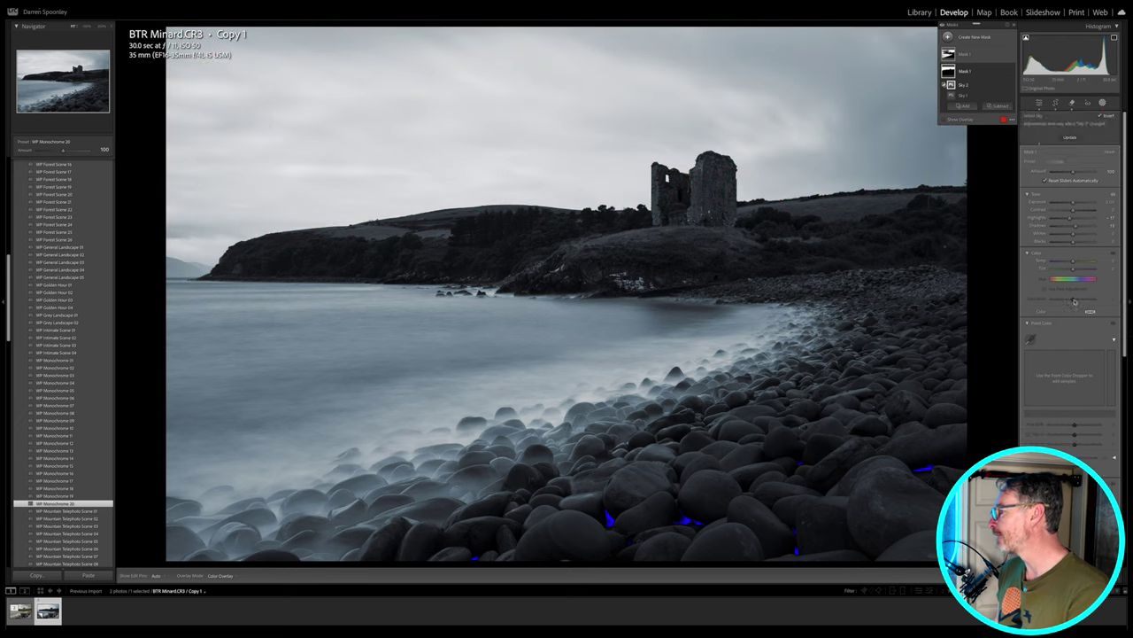
pyautogui.scroll(-5, 1075, 302)
pyautogui.scroll(-5, 1075, 302)
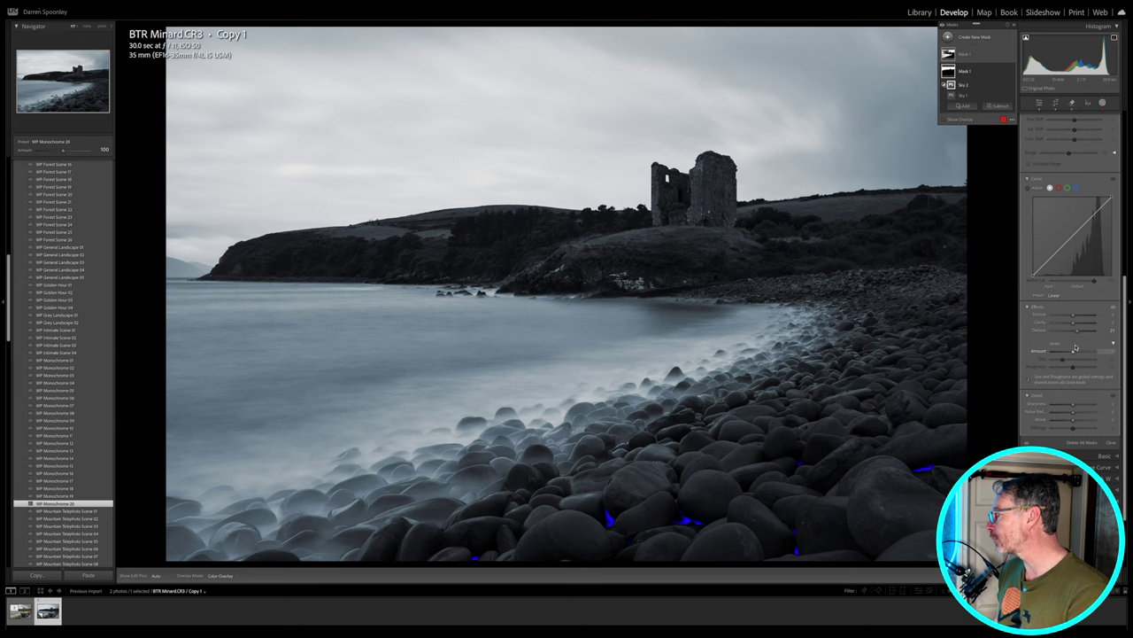
pyautogui.moveTo(1079, 334); pyautogui.dragTo(1080, 332)
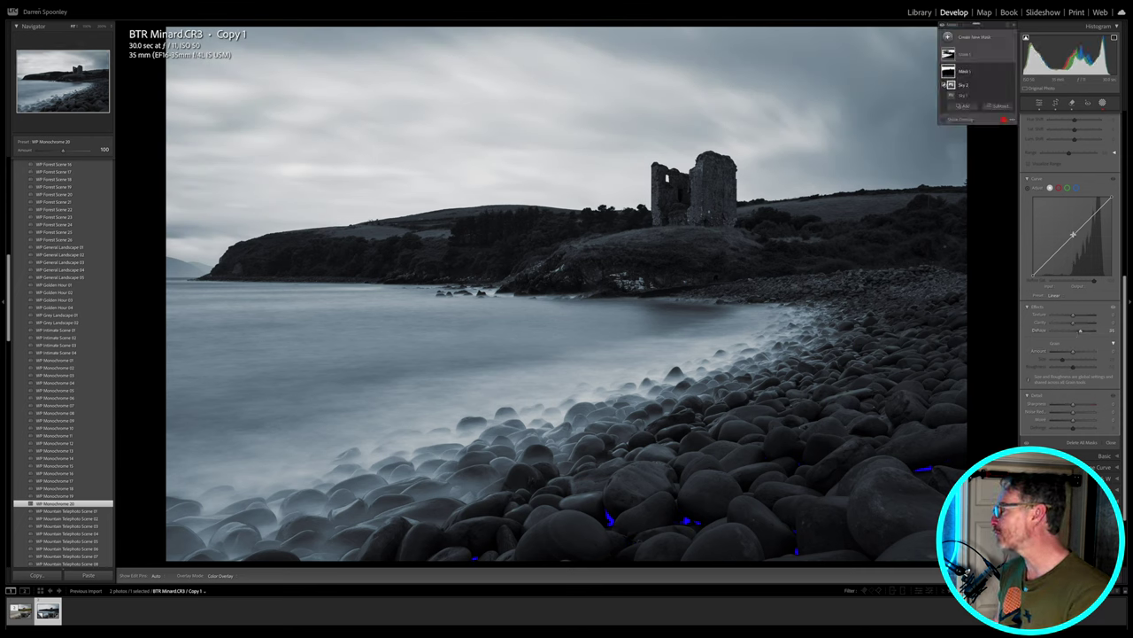
pyautogui.click(1040, 103)
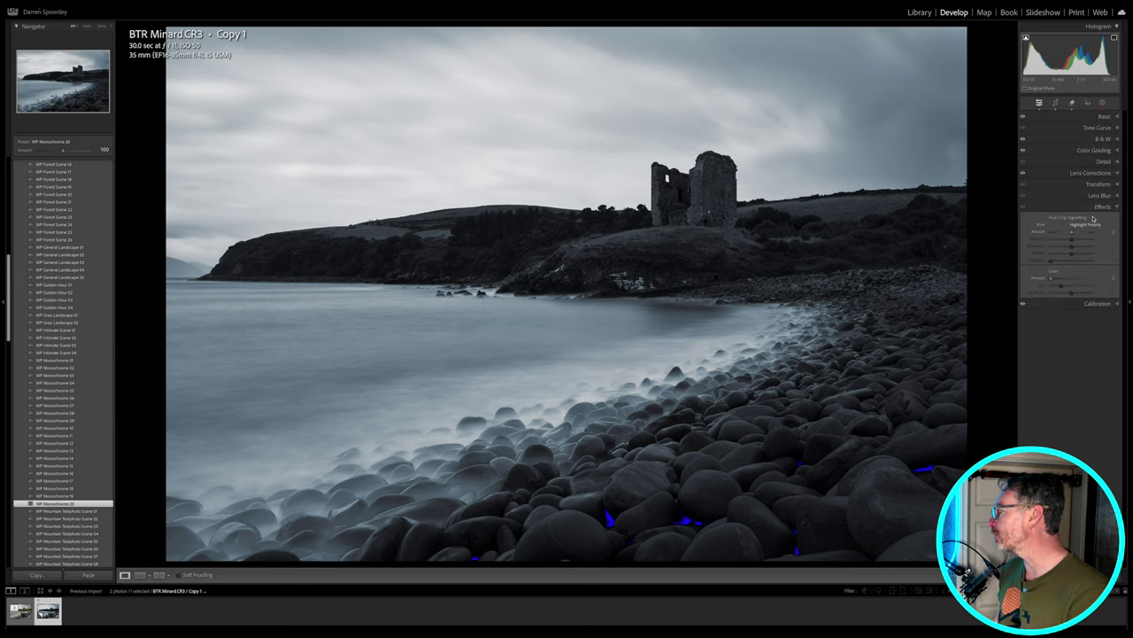
# Raise Shadows, set Contrast to about +32, and compare against the colour original.
pyautogui.click(1105, 116)
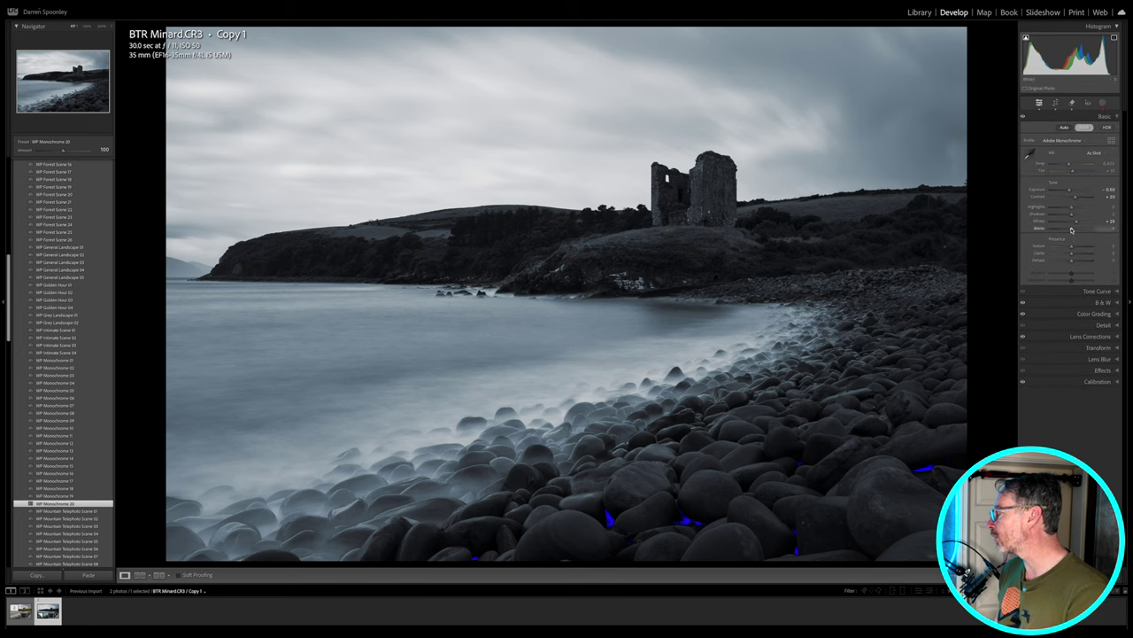
pyautogui.moveTo(1073, 214); pyautogui.dragTo(1085, 212)
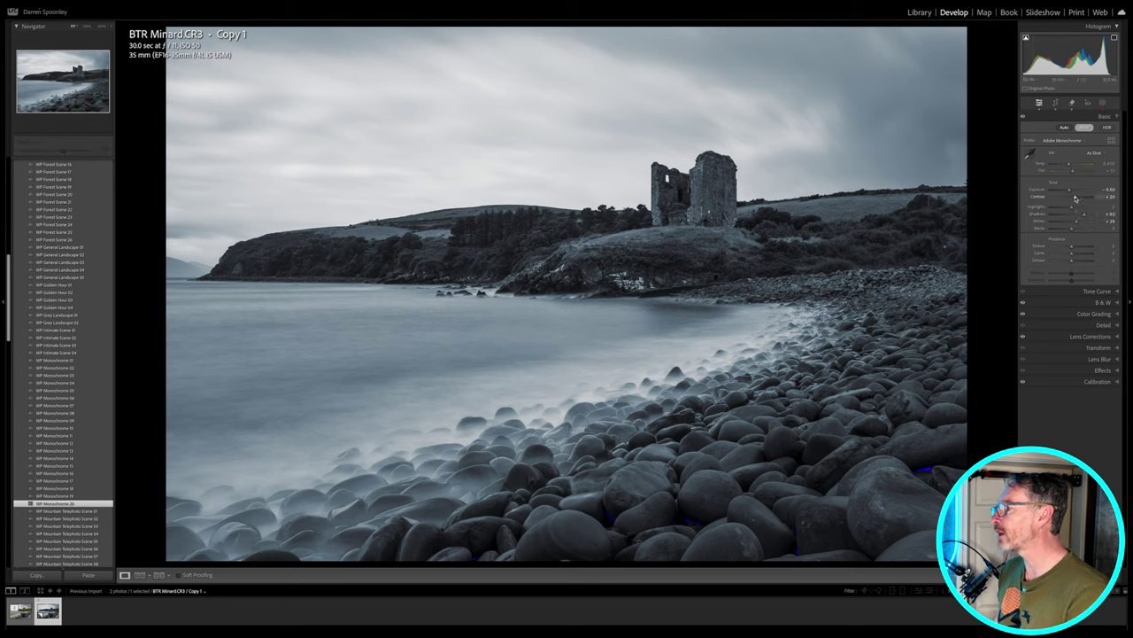
pyautogui.moveTo(1078, 196); pyautogui.dragTo(1075, 196)
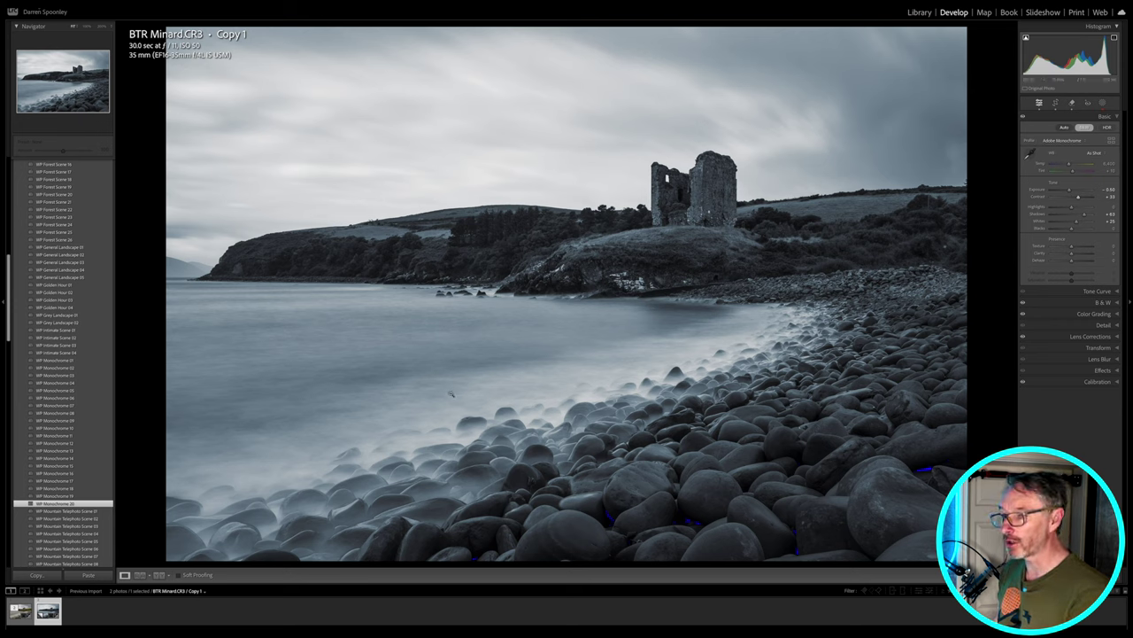
pyautogui.click(22, 611)
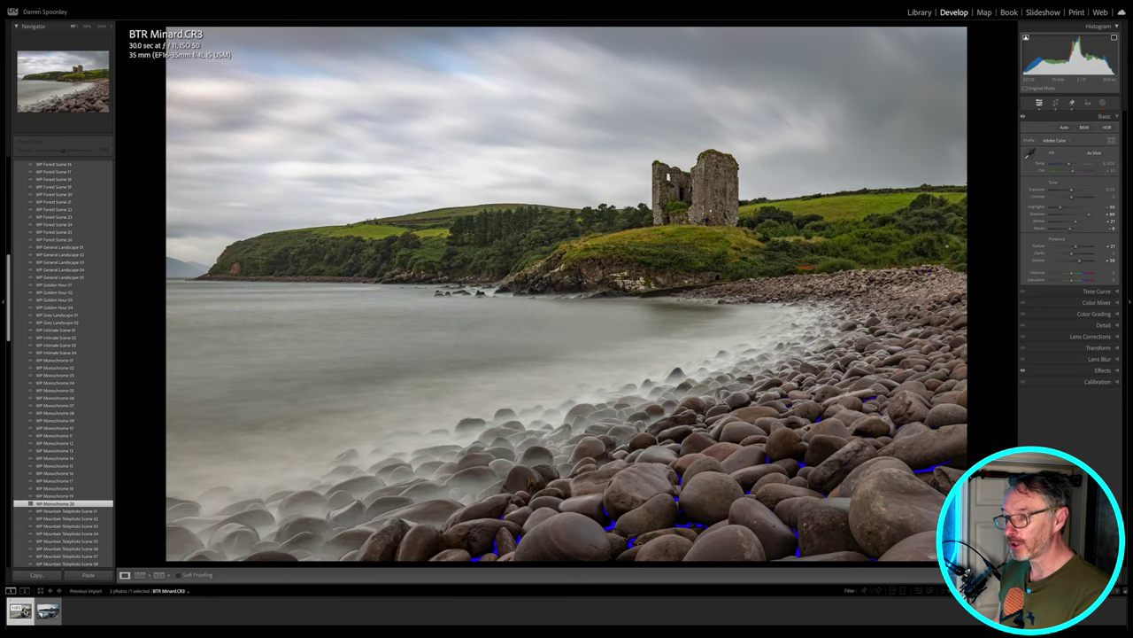
pyautogui.click(48, 610)
pyautogui.press('r')
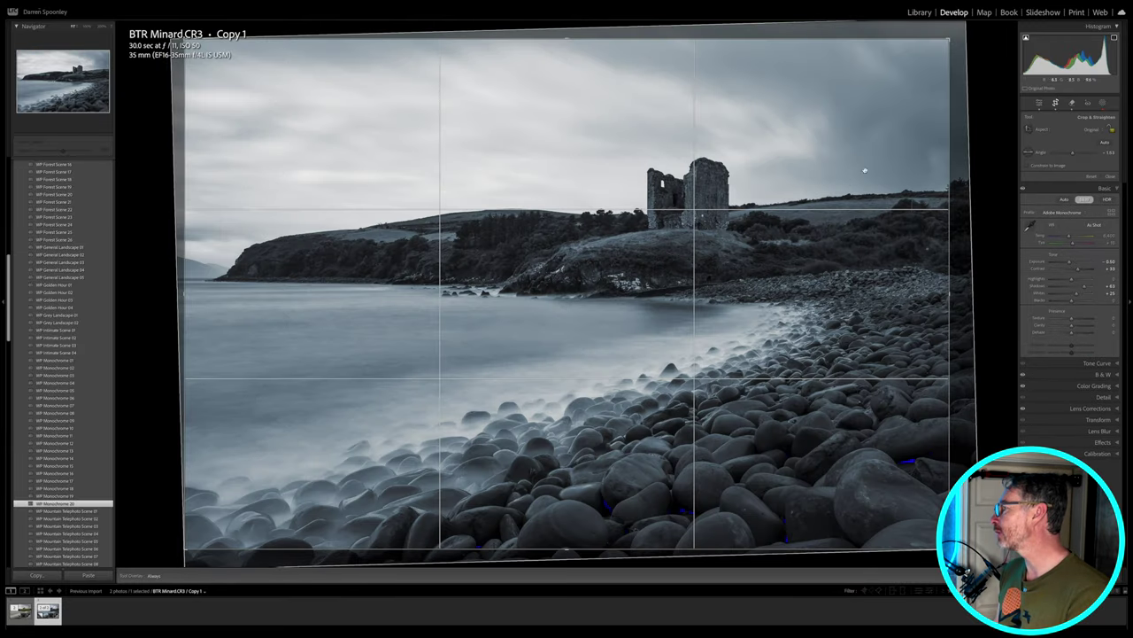
pyautogui.press('r')
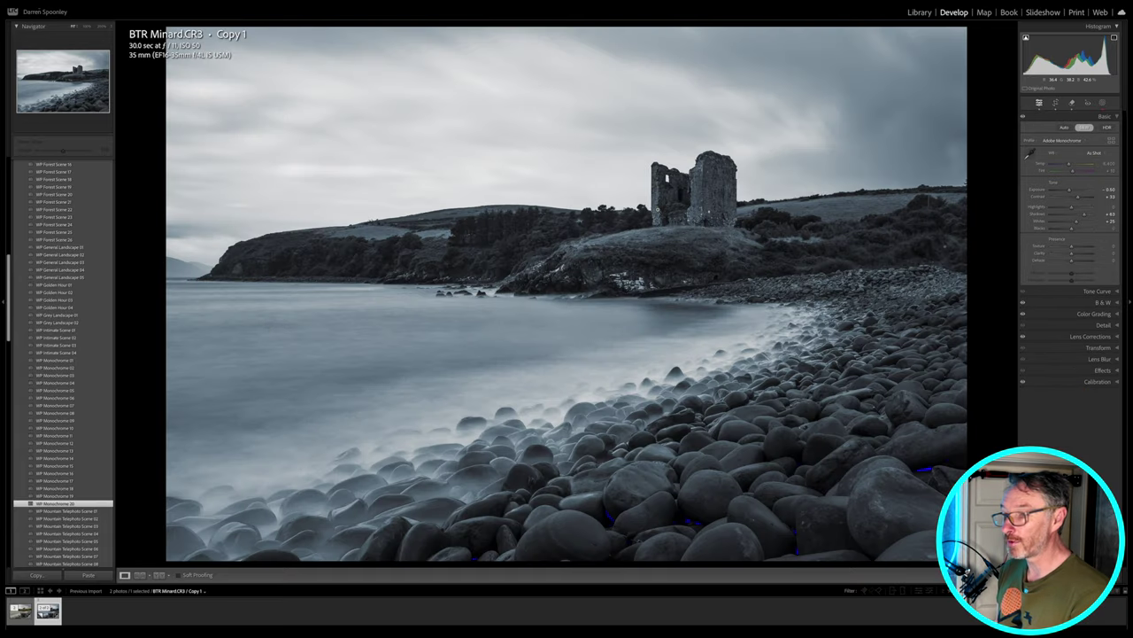
pyautogui.click(19, 609)
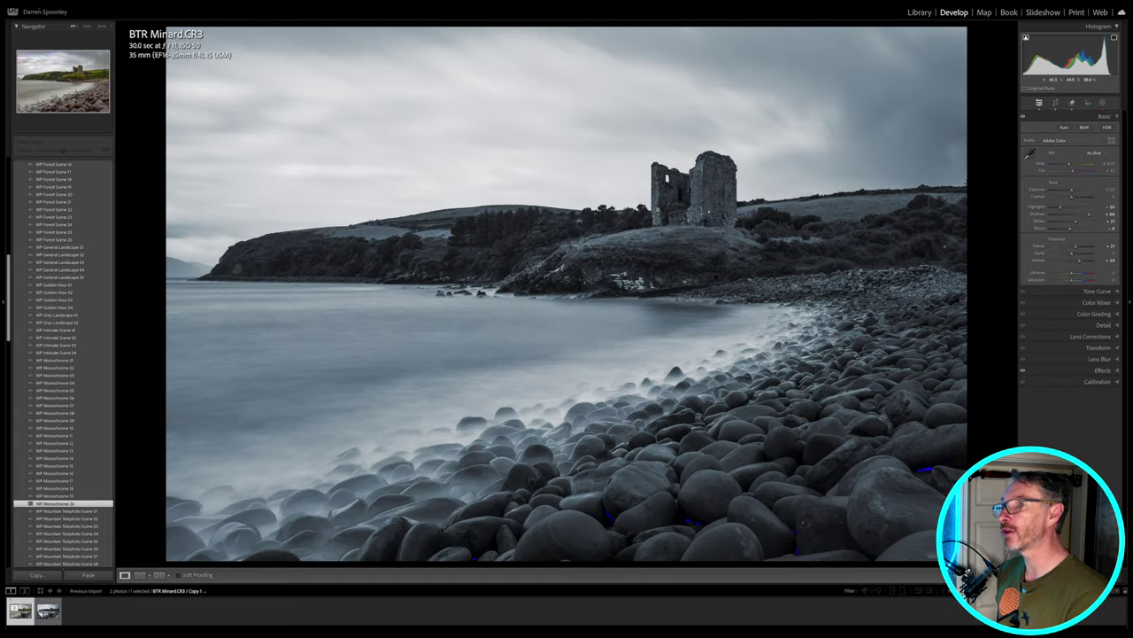